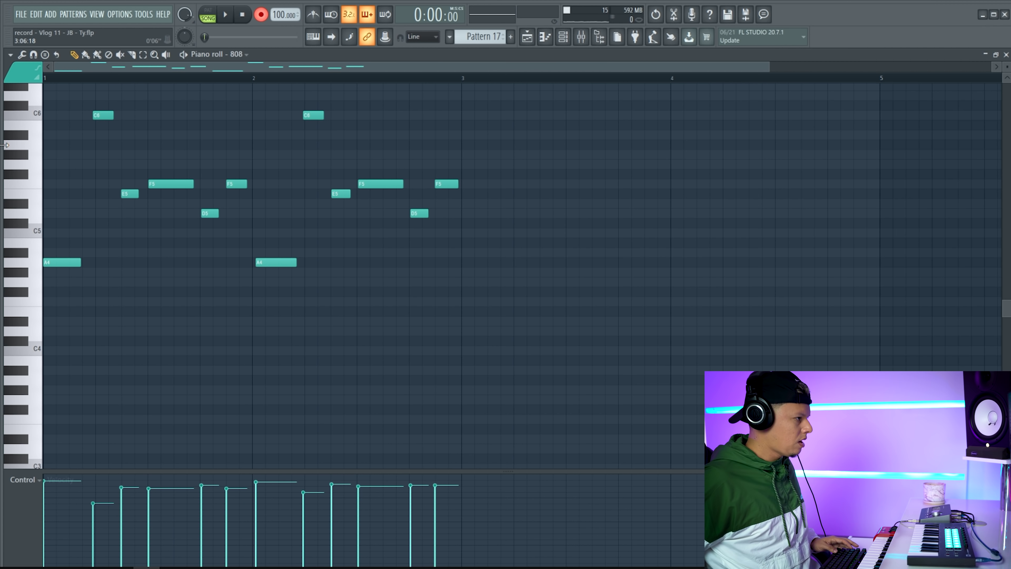
# - Quantize the recorded 808 notes in Pattern 17 to the grid and play them back
pyautogui.hotkey('alt', 'q')
pyautogui.press('space')
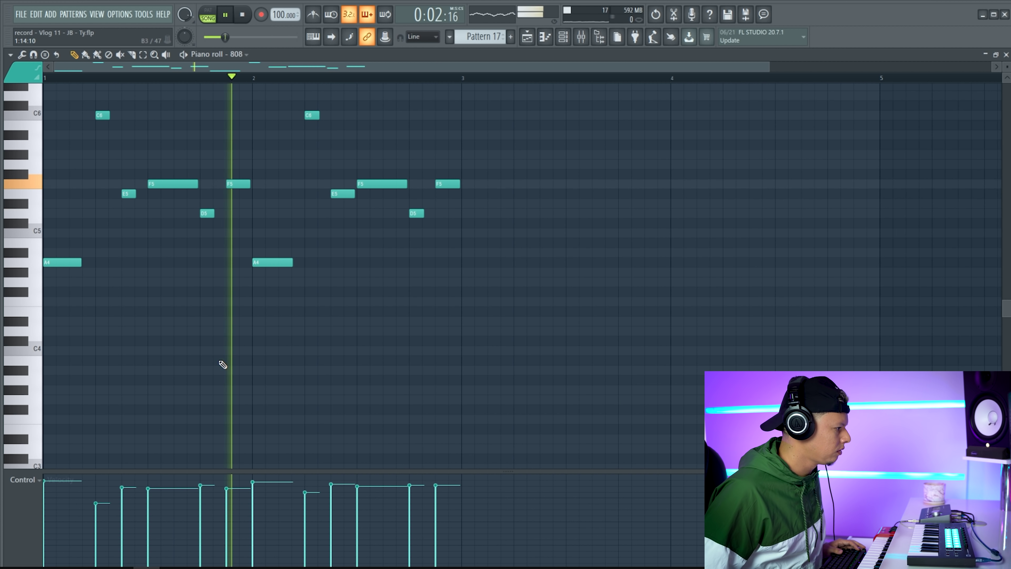
pyautogui.press('space')
# - Raise the velocity of all the 808 notes to maximum and play the result back
pyautogui.moveTo(460, 485)
pyautogui.mouseDown()
pyautogui.moveTo(142, 355)
pyautogui.moveTo(52, 331)
pyautogui.mouseUp()
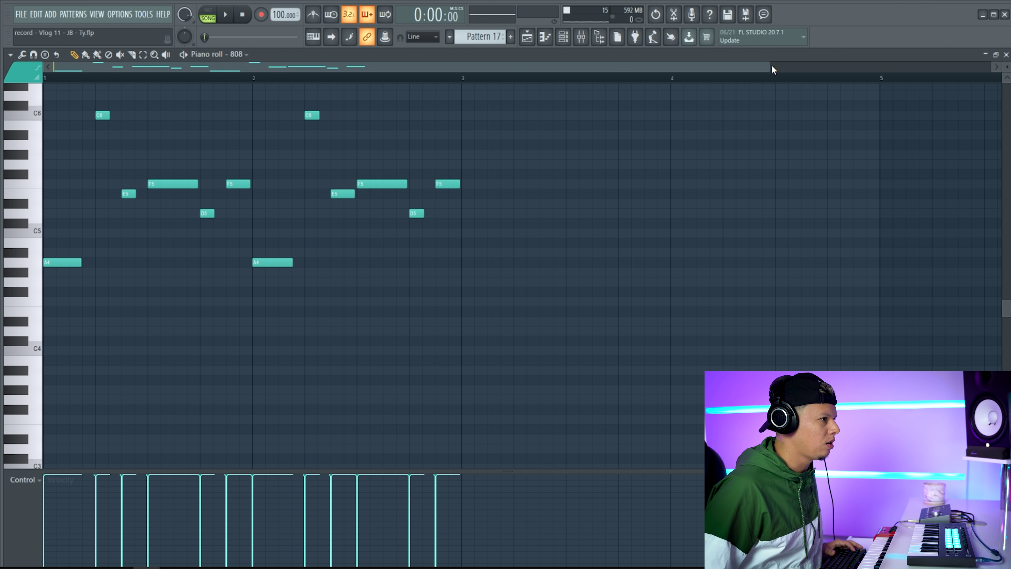
pyautogui.press('space')
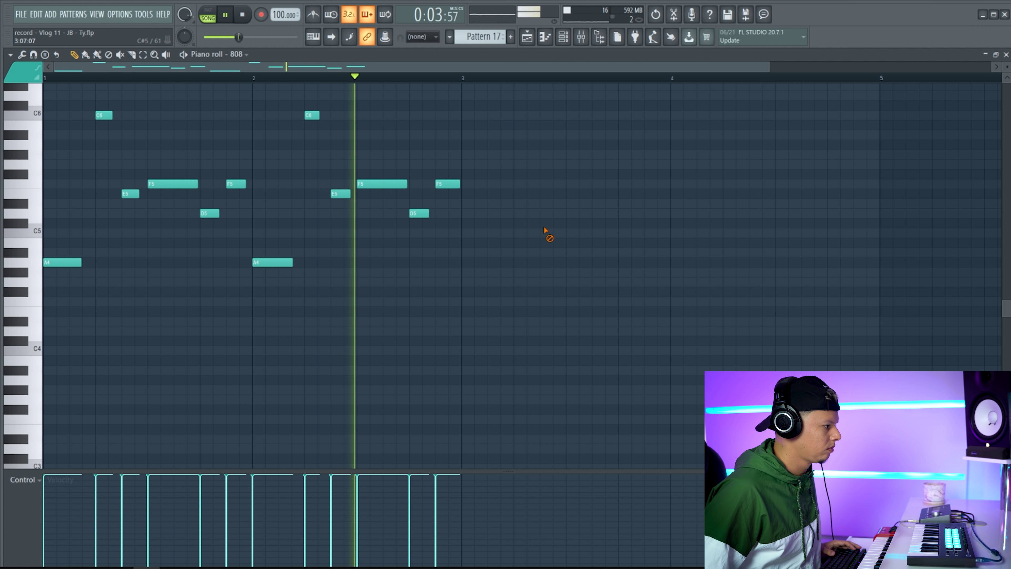
pyautogui.press('space')
# - Select the Nexus #2 channel in the channel rack and rehearse its part over the playlist arrangement
pyautogui.press('F5')
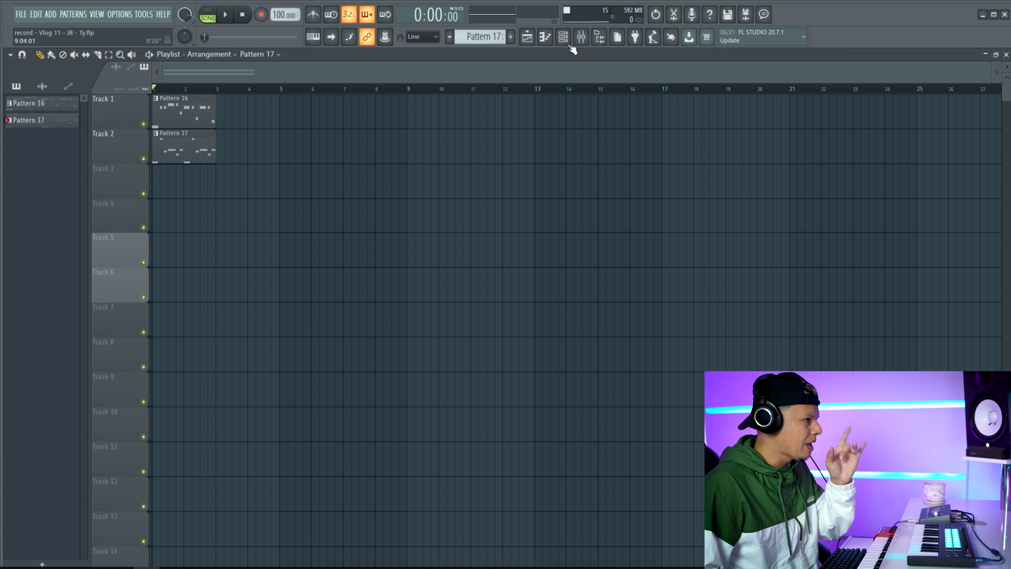
pyautogui.click(566, 39)
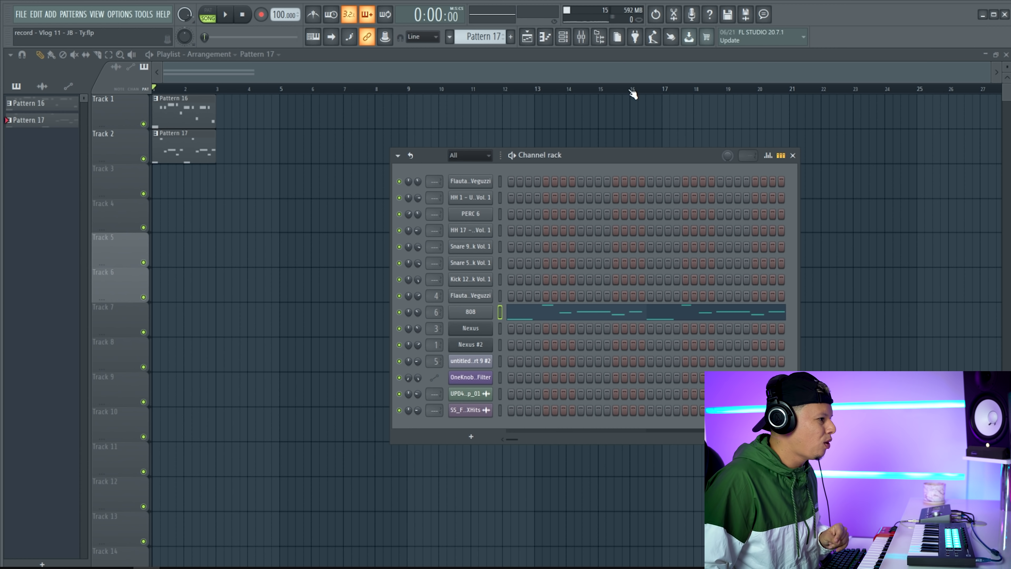
pyautogui.click(500, 344)
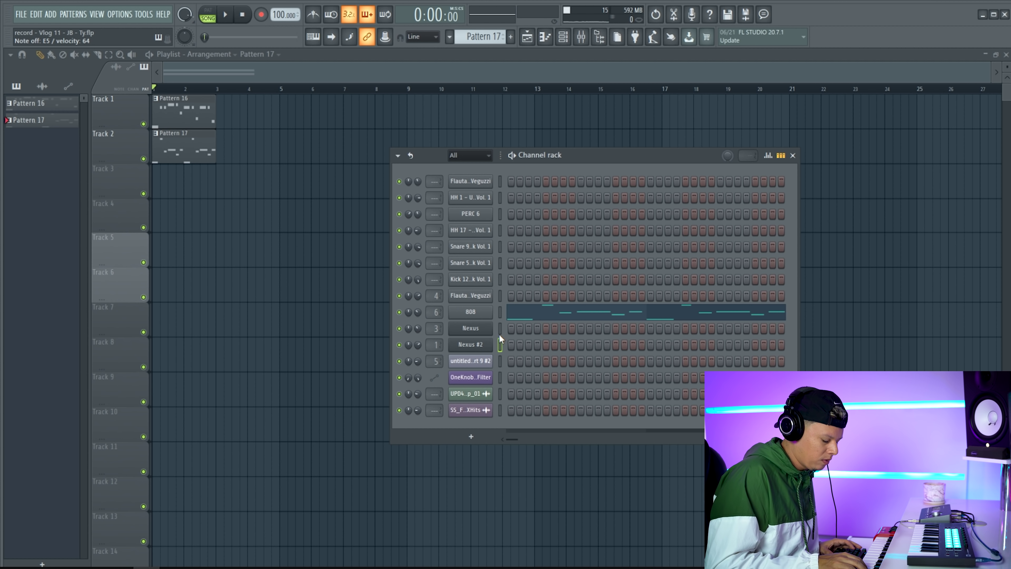
pyautogui.press('space')
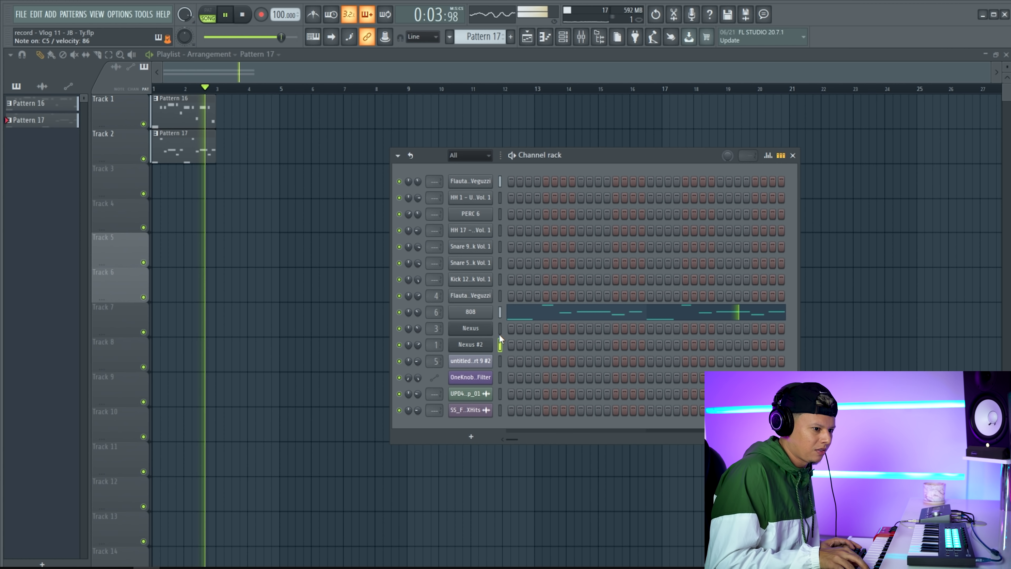
pyautogui.press('space')
# - Create Pattern 18 and record the Nexus #2 chord part into it over the arrangement
pyautogui.press('F4')
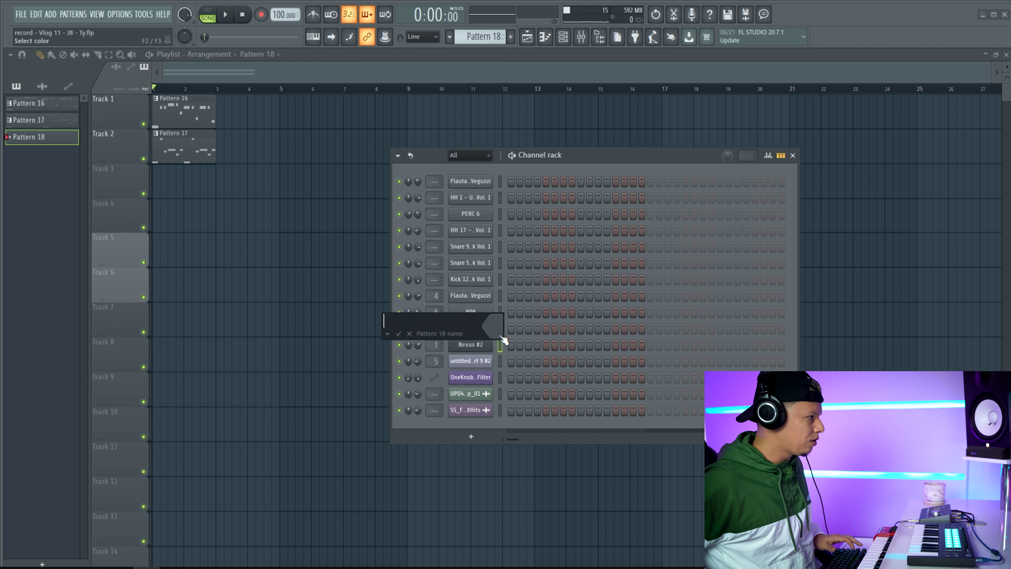
pyautogui.press('space')
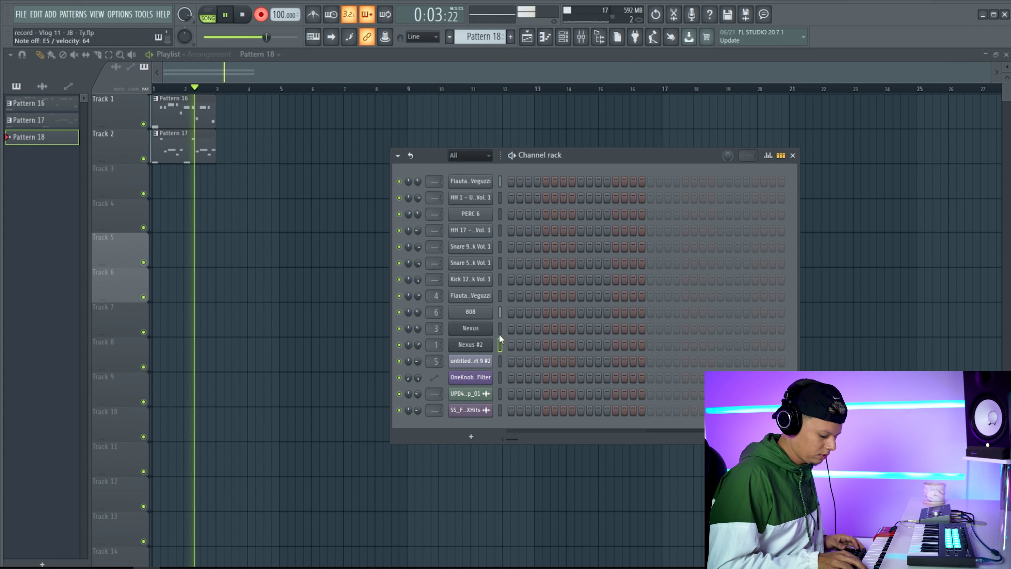
pyautogui.press('space')
# - Remove the E5 notes from the third and fourth chords of both Nexus #2 bars, and audition the part in pattern mode
pyautogui.press('F7')
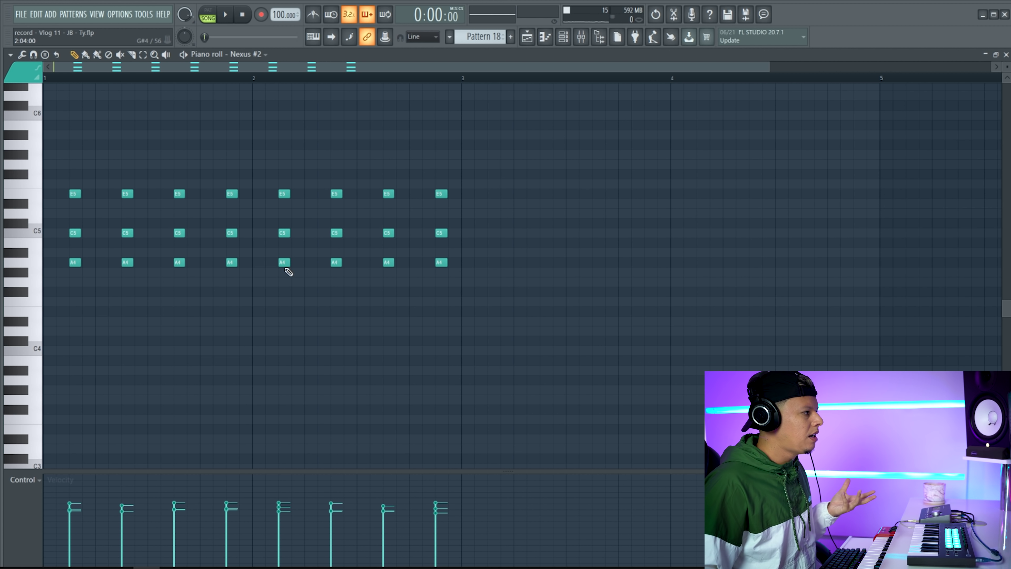
pyautogui.click(209, 14)
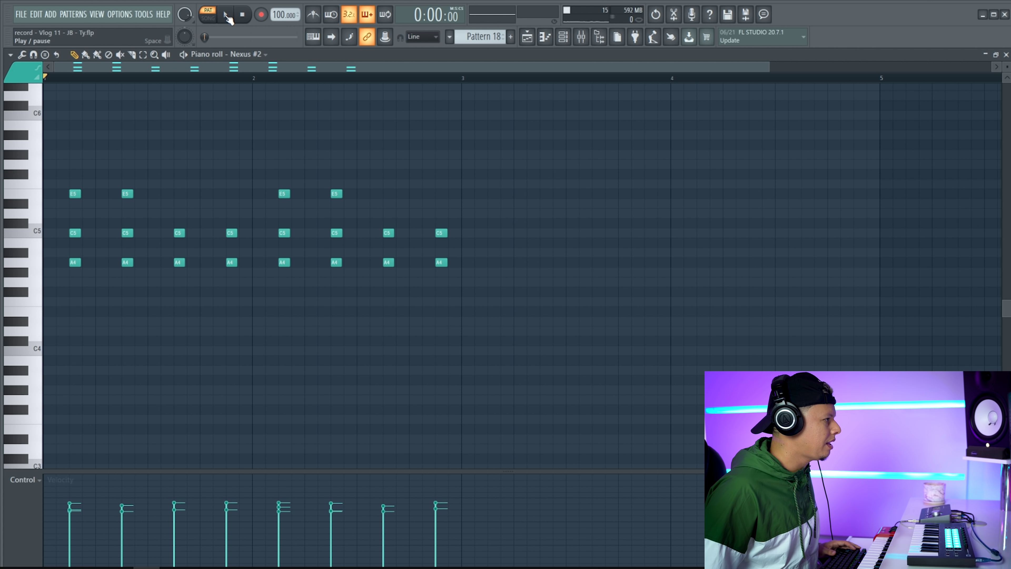
pyautogui.click(226, 15)
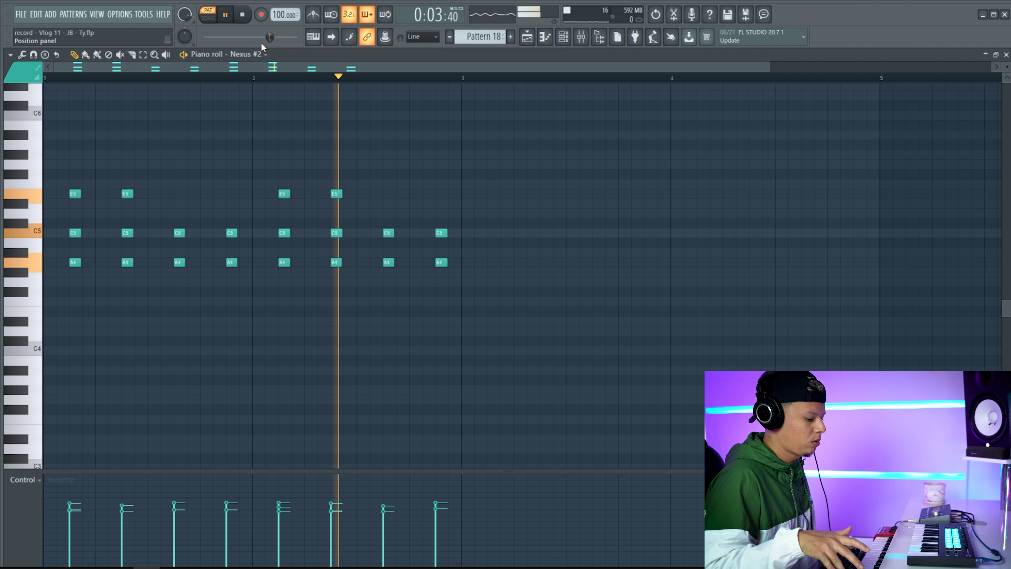
pyautogui.press('space')
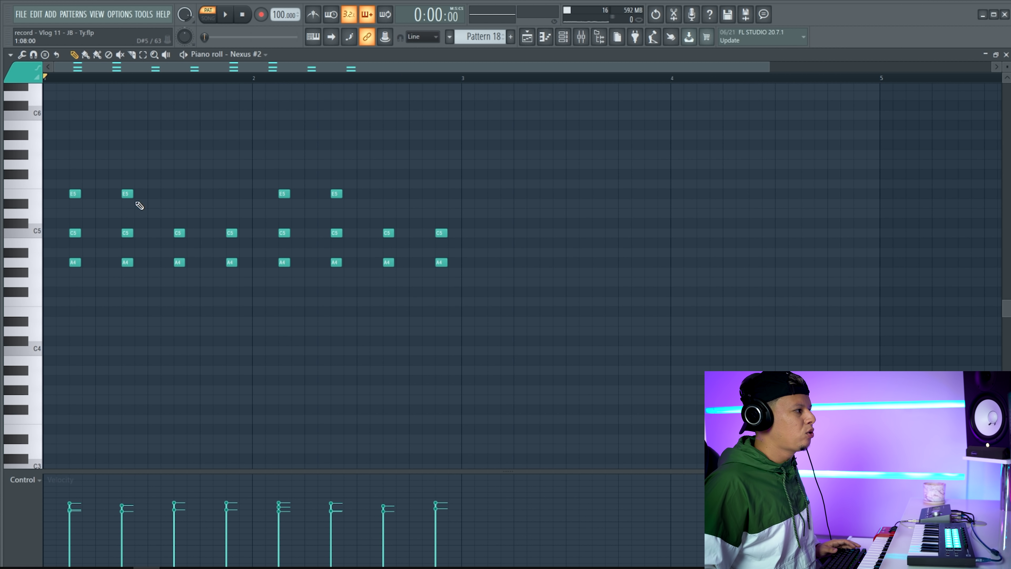
# - Try adding E5 notes to the third and fourth chords of the first Nexus #2 bar and listen to them
pyautogui.click(180, 193)
pyautogui.click(232, 193)
pyautogui.rightClick(179, 194)
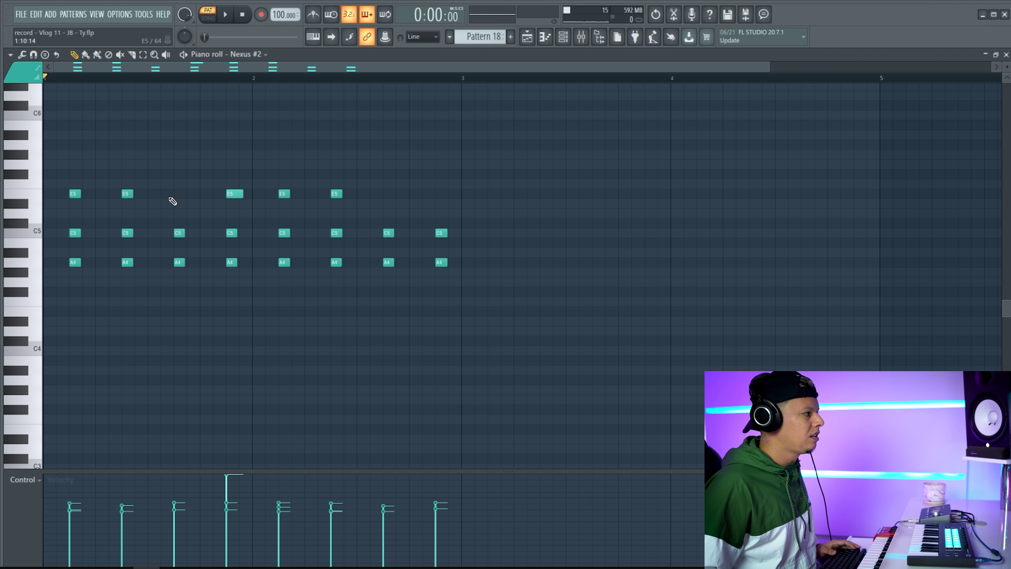
pyautogui.click(180, 193)
pyautogui.press('space')
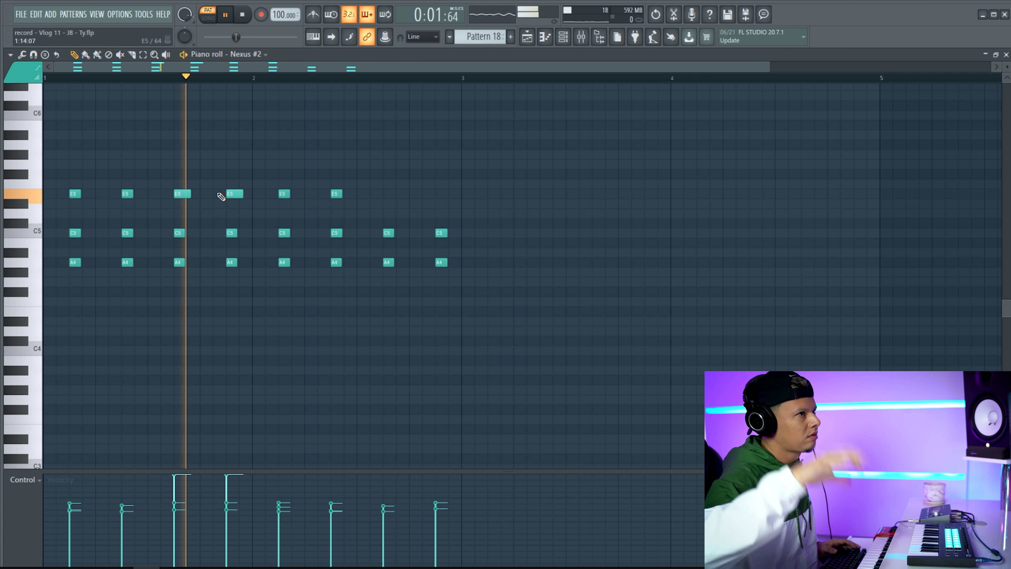
pyautogui.press('space')
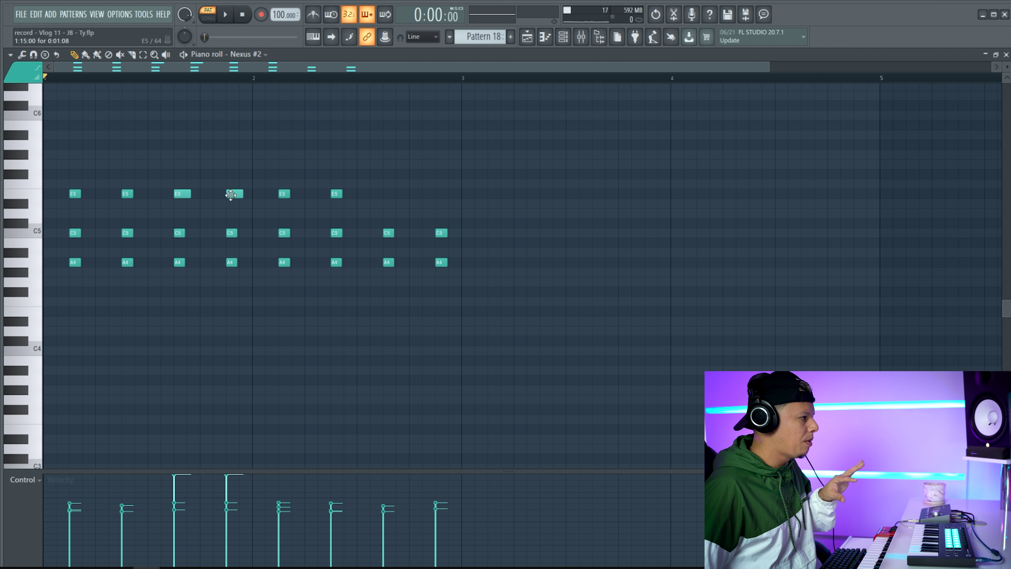
pyautogui.rightClick(230, 194)
pyautogui.rightClick(181, 193)
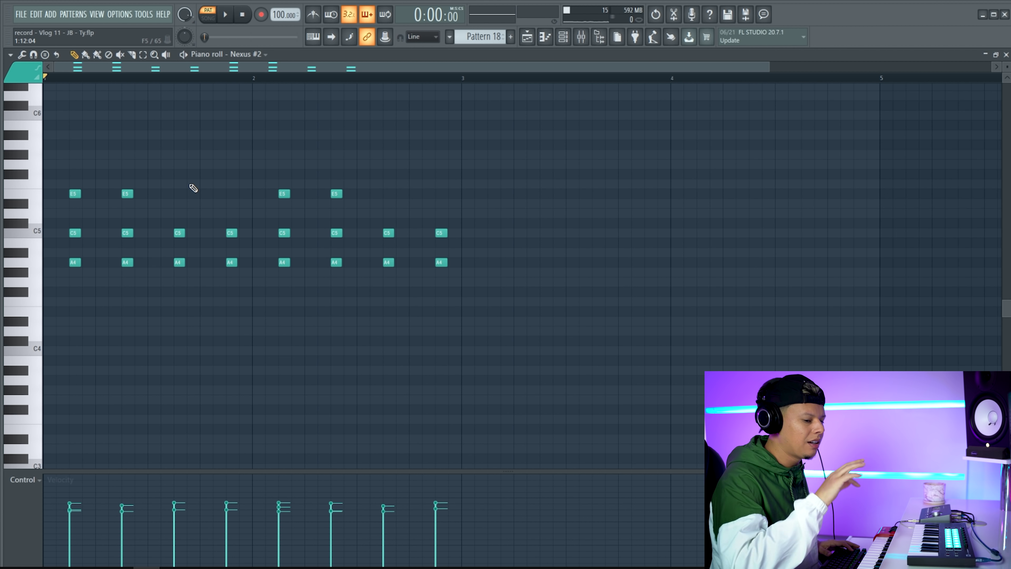
# - Arrange Patterns 16 and 18 over bars 1 to 8 on Tracks 1 and 2, with Pattern 17 over bars 5 to 8 on Track 3
pyautogui.press('space')
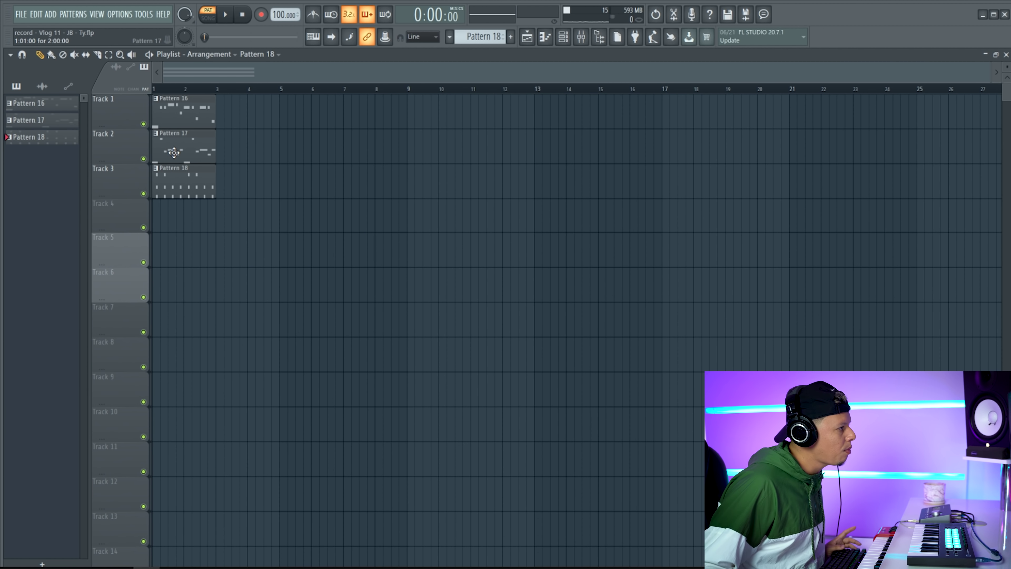
pyautogui.moveTo(174, 152); pyautogui.dragTo(244, 127)
pyautogui.moveTo(299, 188); pyautogui.dragTo(314, 188)
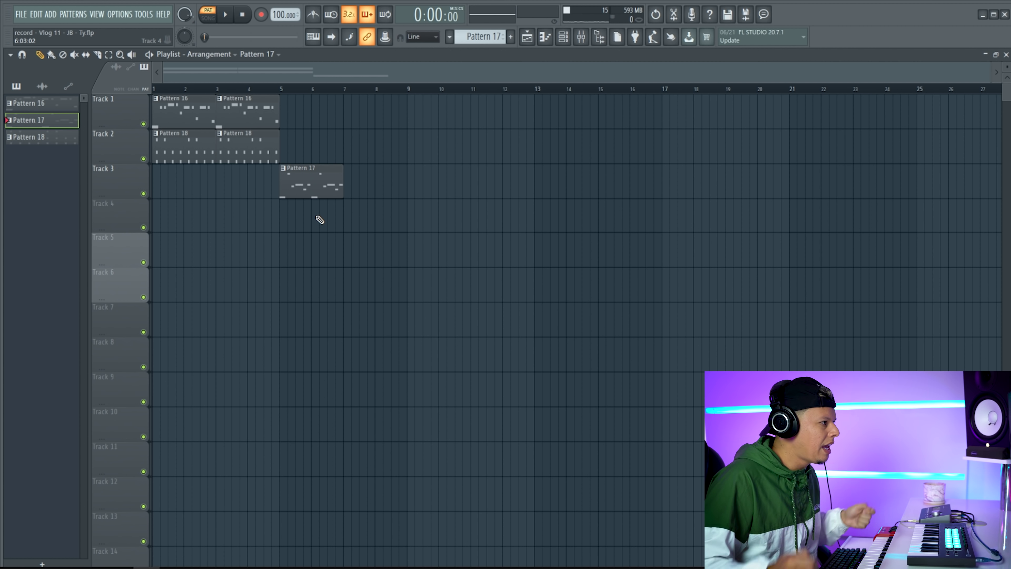
pyautogui.moveTo(278, 162); pyautogui.dragTo(311, 116)
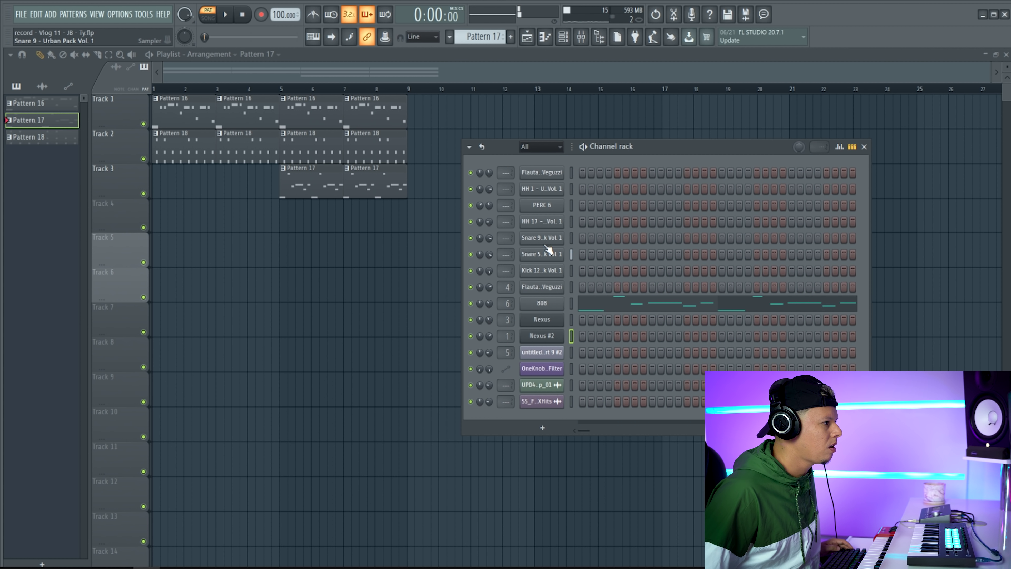
# - Create Pattern 19 and program both Snare 9 and Snare 5 on steps 4, 7, 12, 15, 20, 23, 28 and 31
pyautogui.press('F4')
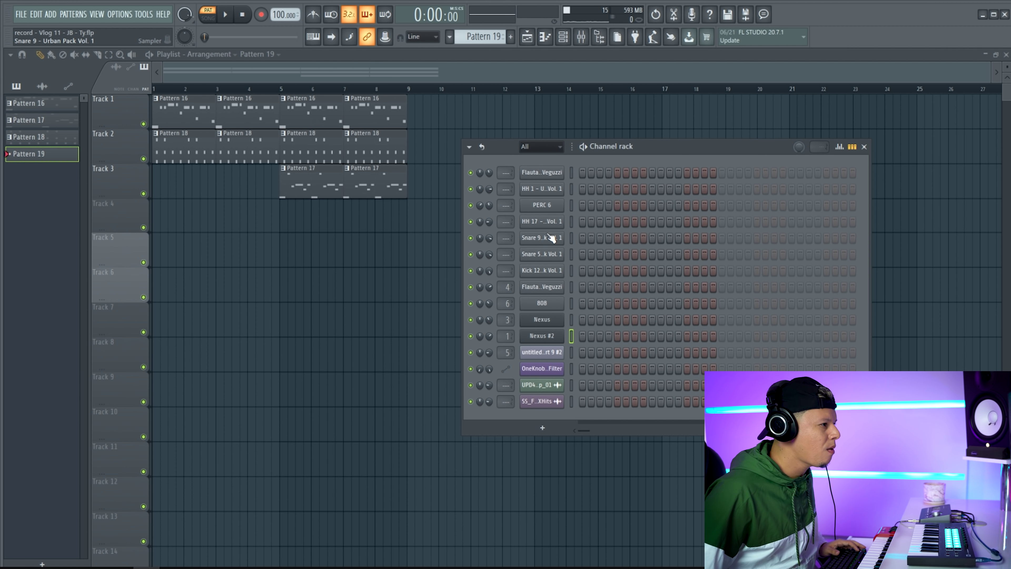
pyautogui.moveTo(609, 237); pyautogui.dragTo(609, 254)
pyautogui.moveTo(635, 254); pyautogui.dragTo(705, 238)
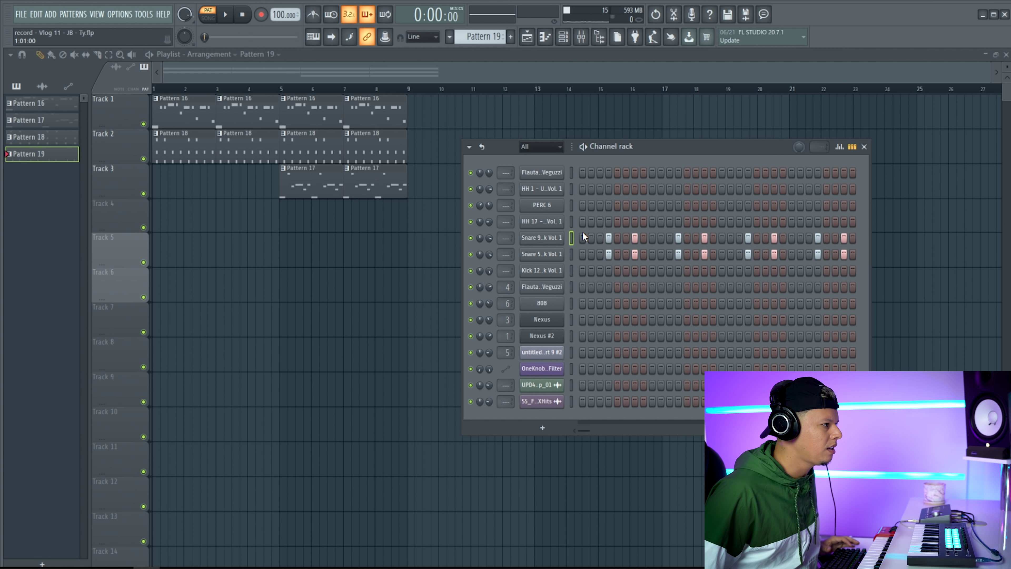
# - Program HH 1 hits on steps 1, 9, 17 and 25 of Pattern 19 and listen to the drum loop
pyautogui.moveTo(681, 150); pyautogui.dragTo(682, 180)
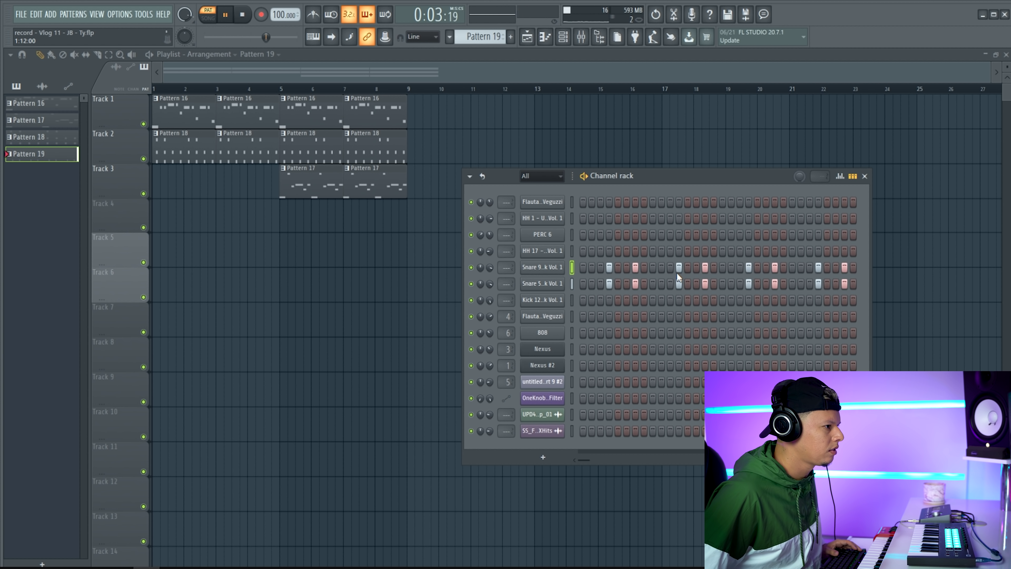
pyautogui.press('space')
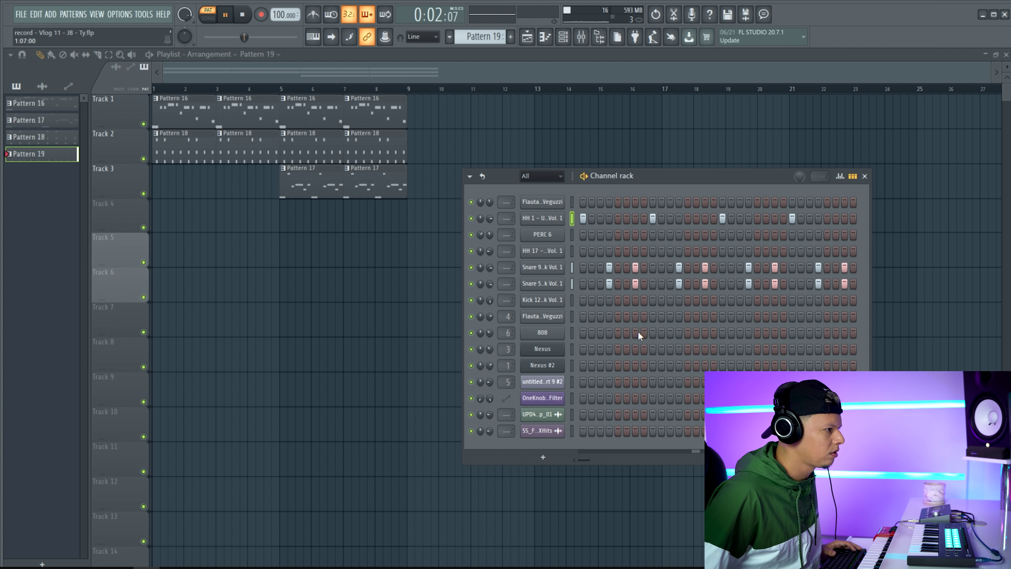
pyautogui.press('space')
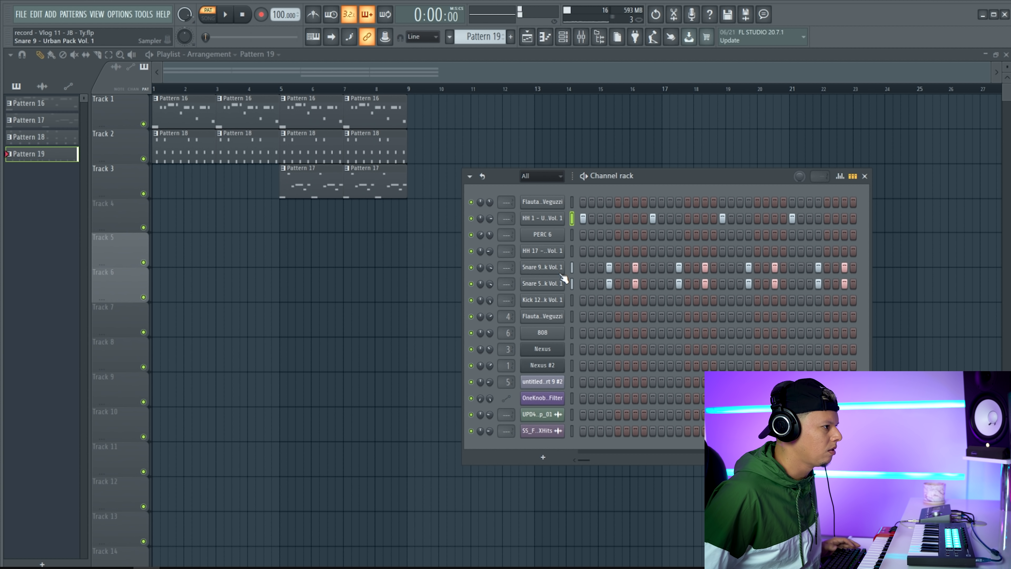
# - Fill two bars of the HH 17 piano roll with C5 notes spaced half a beat apart
pyautogui.rightClick(545, 253)
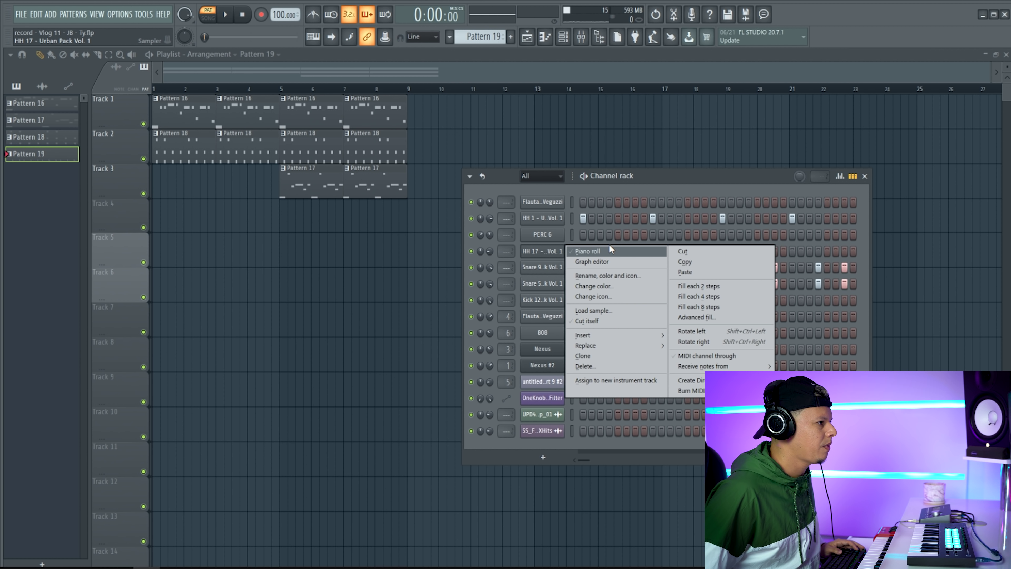
pyautogui.click(610, 251)
pyautogui.click(55, 234)
pyautogui.hotkey('ctrl', 'b')
pyautogui.hotkey('ctrl', 'b')
pyautogui.hotkey('ctrl', 'b')
pyautogui.hotkey('ctrl', 'b')
pyautogui.hotkey('ctrl', 'b')
pyautogui.hotkey('ctrl', 'b')
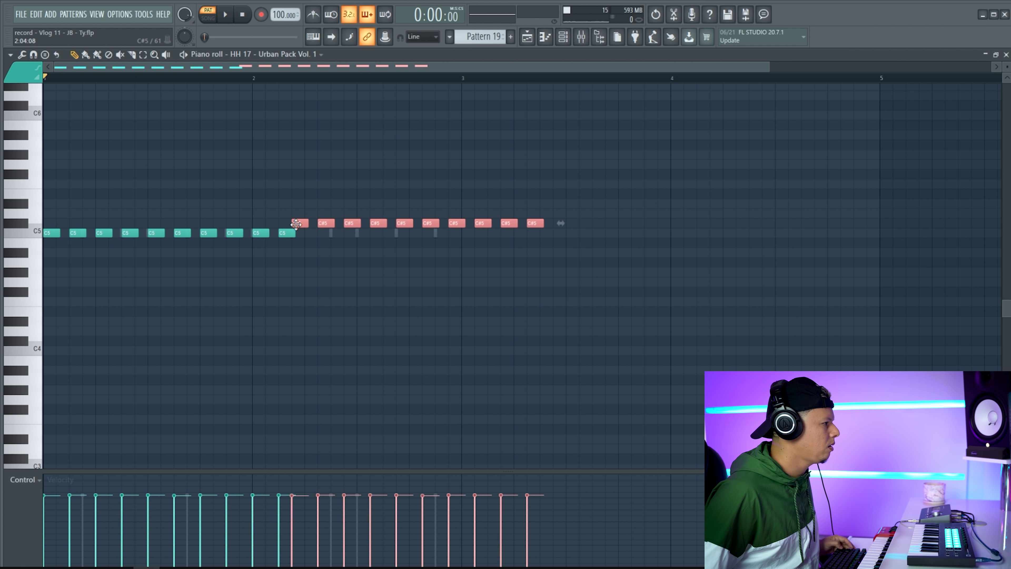
pyautogui.hotkey('ctrl', 'd')
# - Play Pattern 19 with the channel rack open to hear the hi-hats and snares together
pyautogui.press('space')
pyautogui.press('F6')
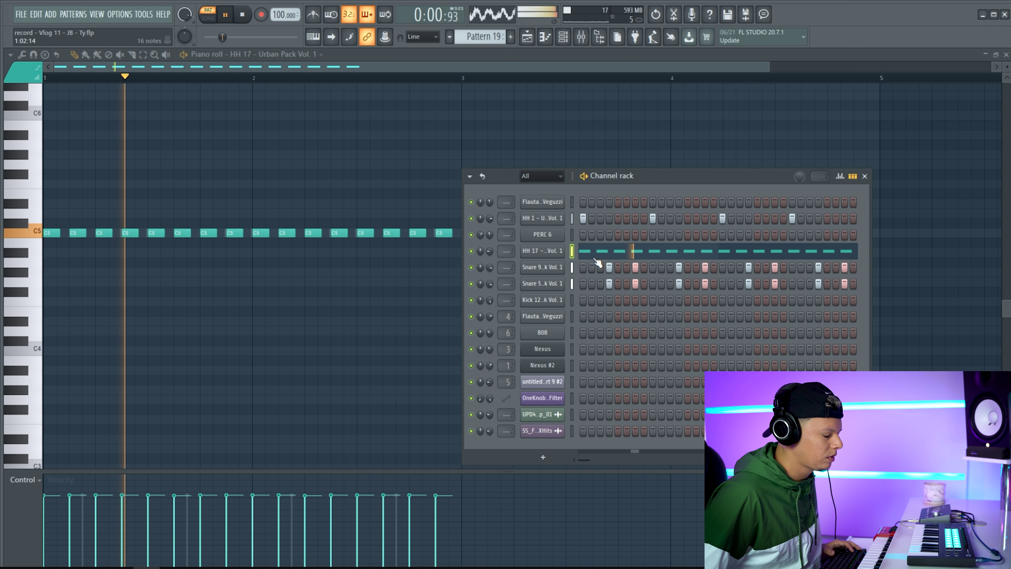
pyautogui.press('space')
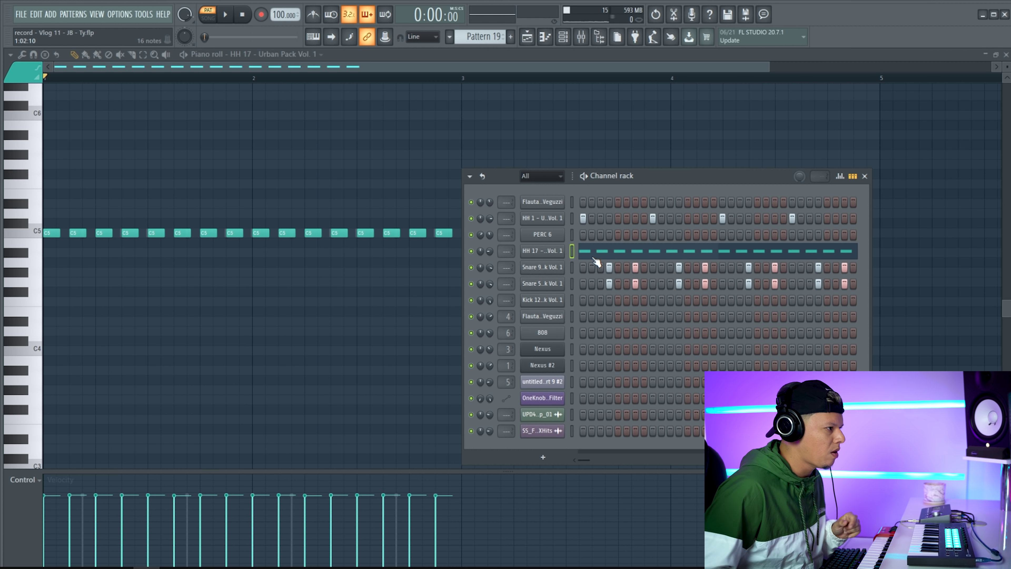
# - Using a 1/6 beat snap, place a PERC 6 C5 note one third of a beat into each of the two bars
pyautogui.rightClick(549, 235)
pyautogui.click(585, 235)
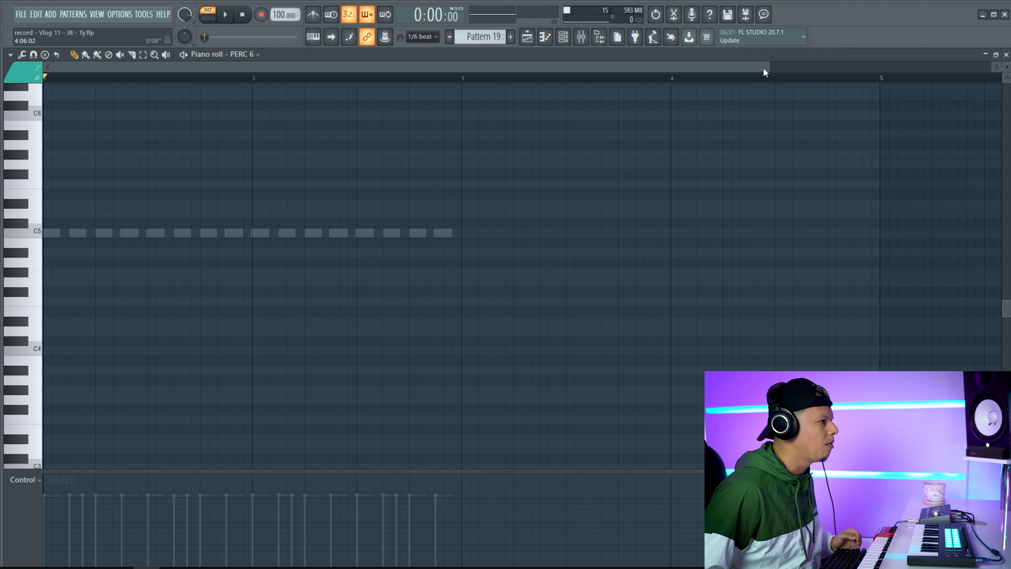
pyautogui.moveTo(768, 69); pyautogui.dragTo(509, 68)
pyautogui.click(68, 233)
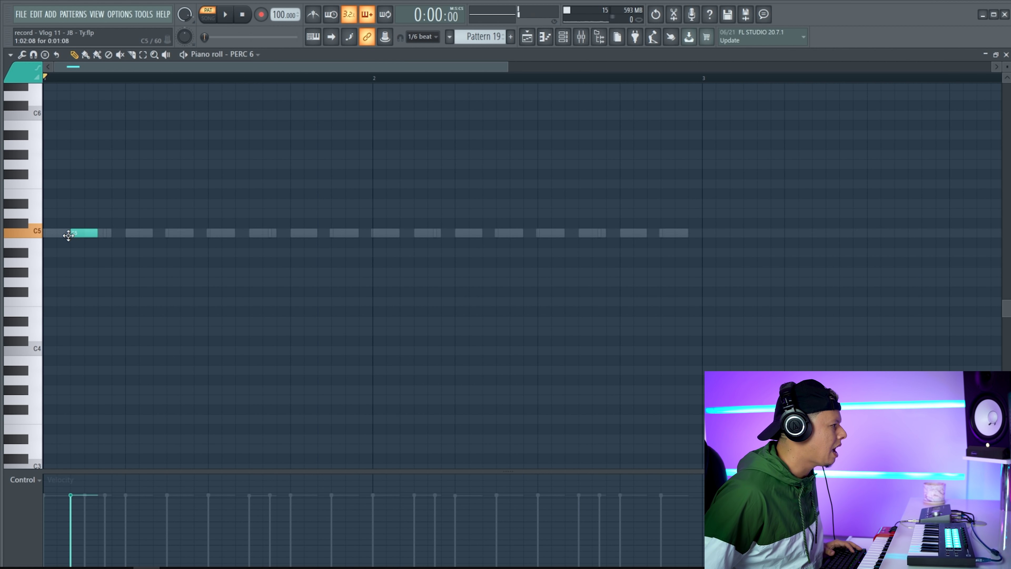
pyautogui.press('space')
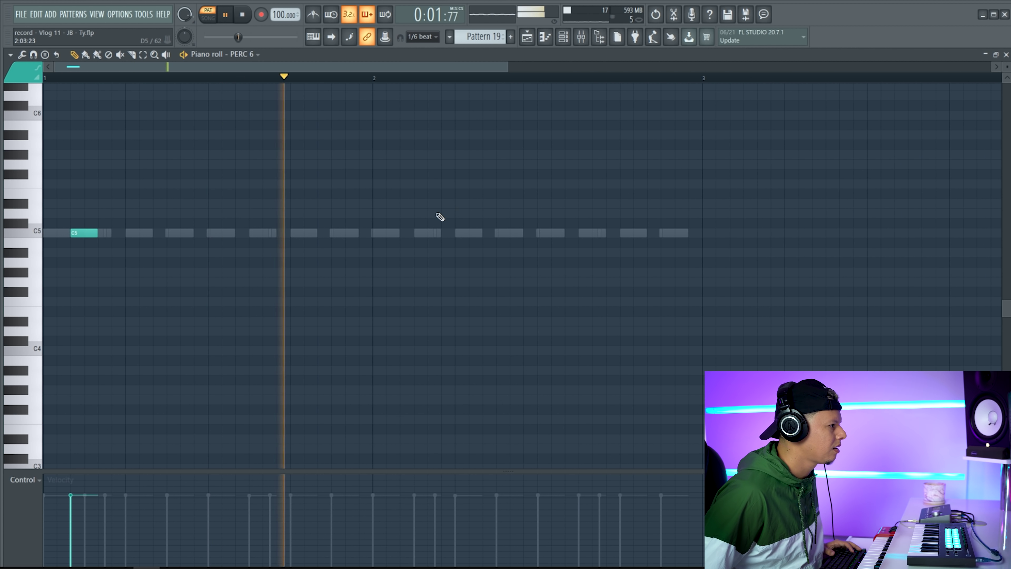
pyautogui.click(402, 233)
pyautogui.press('space')
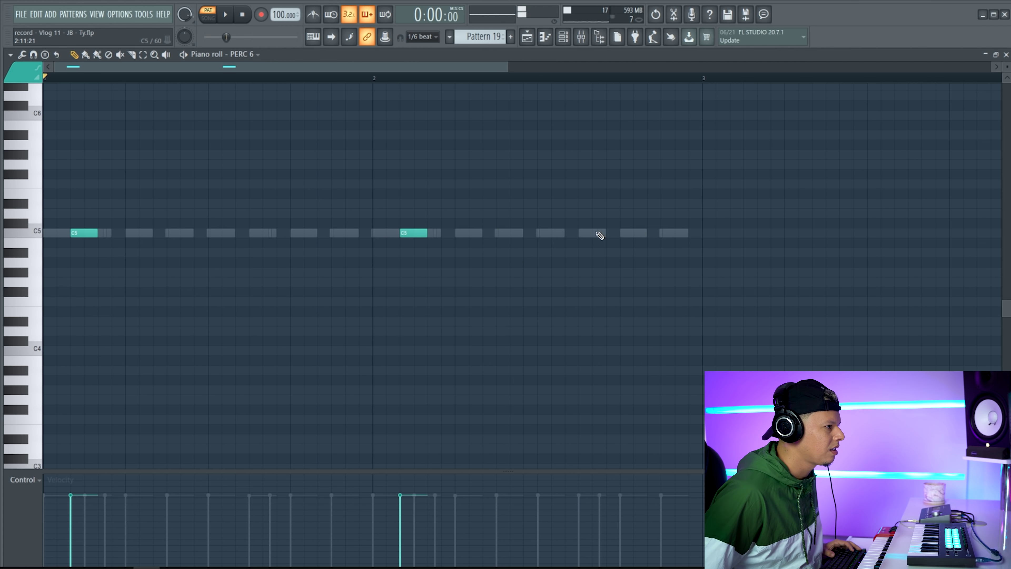
# - Add two back-to-back C5 notes to PERC 6 within the third beat of bar 2, adjusting their timing during playback
pyautogui.click(572, 233)
pyautogui.moveTo(572, 234); pyautogui.dragTo(558, 233)
pyautogui.click(585, 233)
pyautogui.press('space')
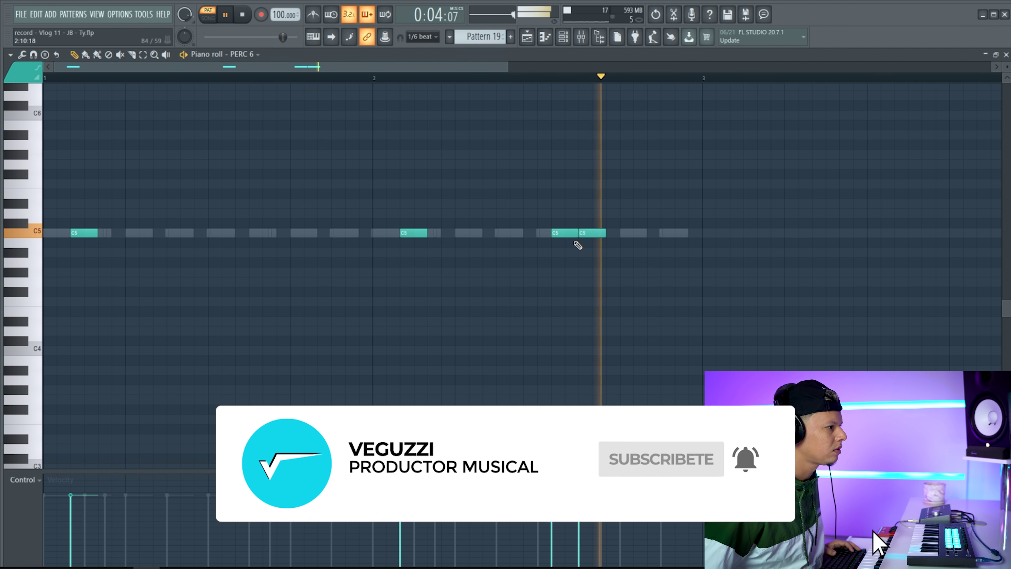
pyautogui.moveTo(569, 234); pyautogui.dragTo(604, 232)
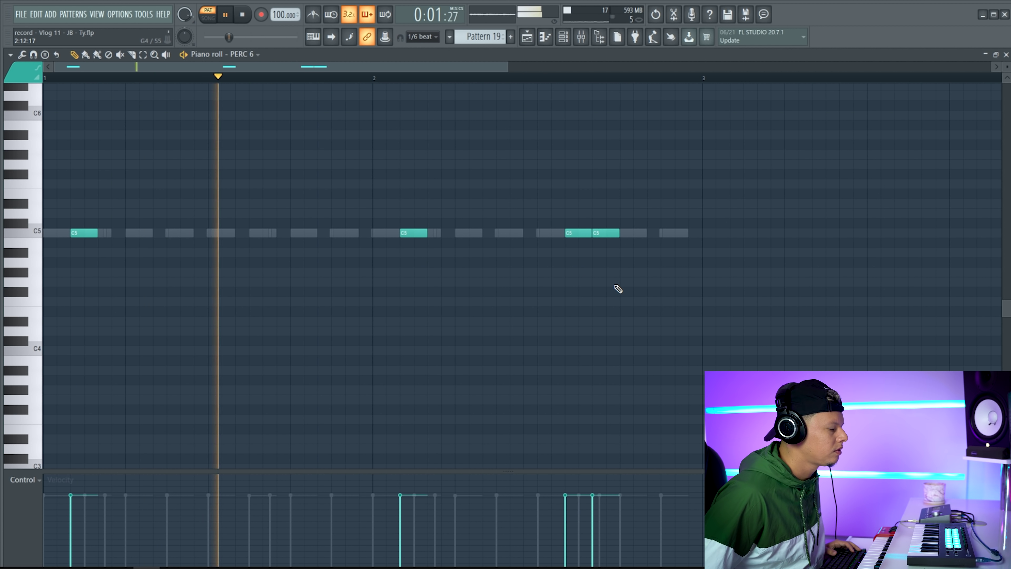
# - Slightly lower the velocity of the first of the two back-to-back PERC 6 notes in bar 2, checking it during playback
pyautogui.click(565, 509)
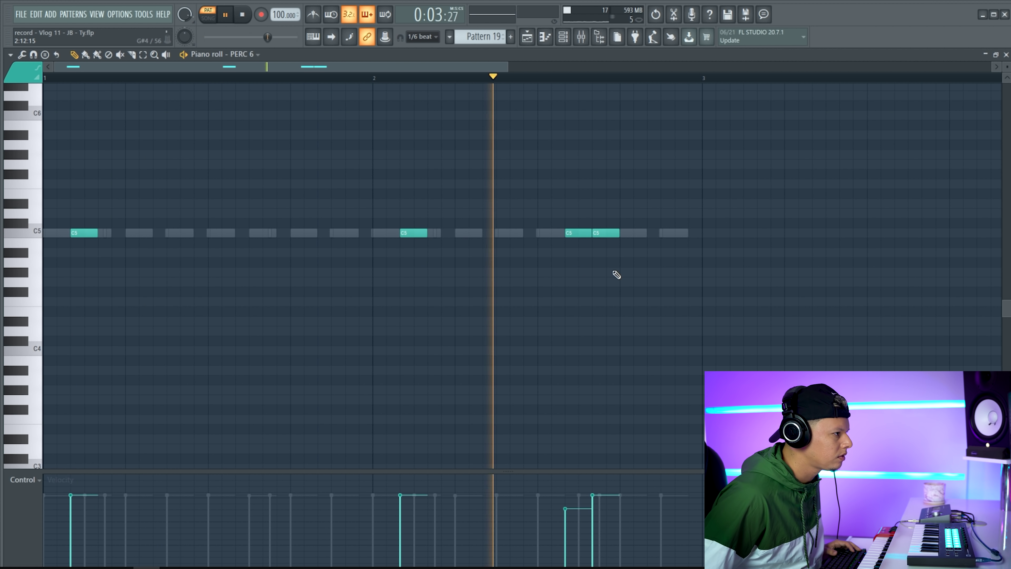
pyautogui.click(573, 505)
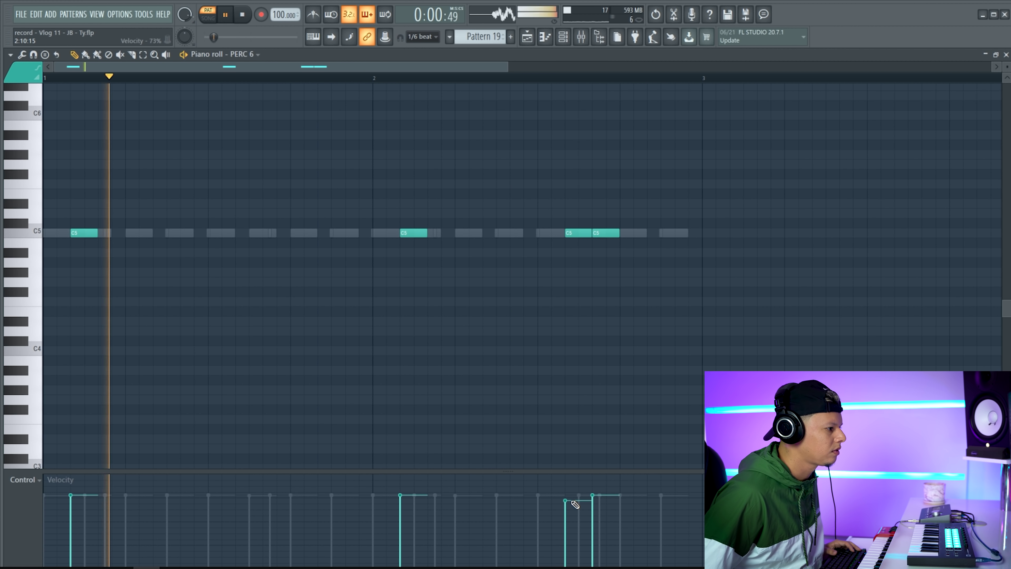
pyautogui.click(527, 37)
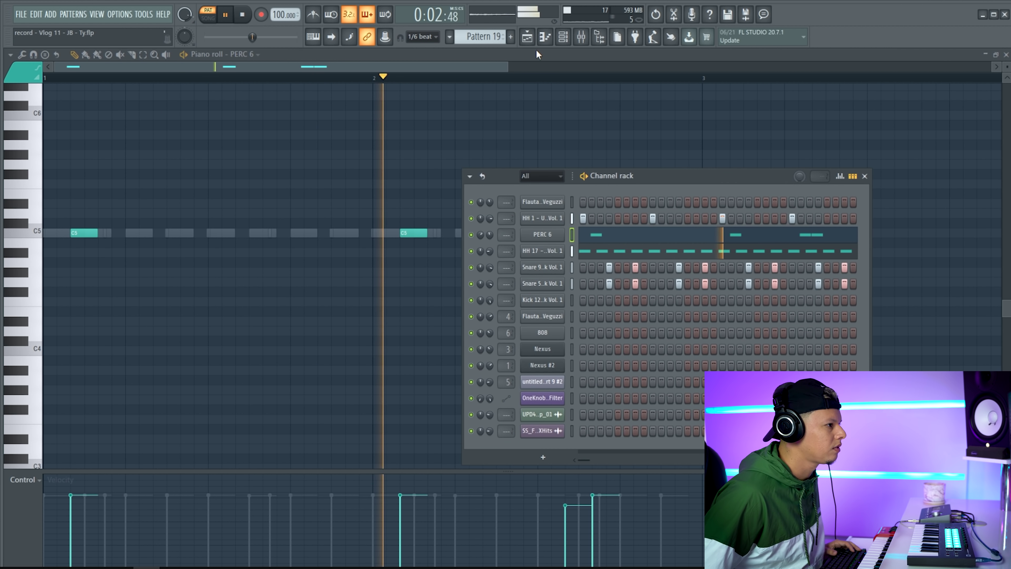
pyautogui.press('space')
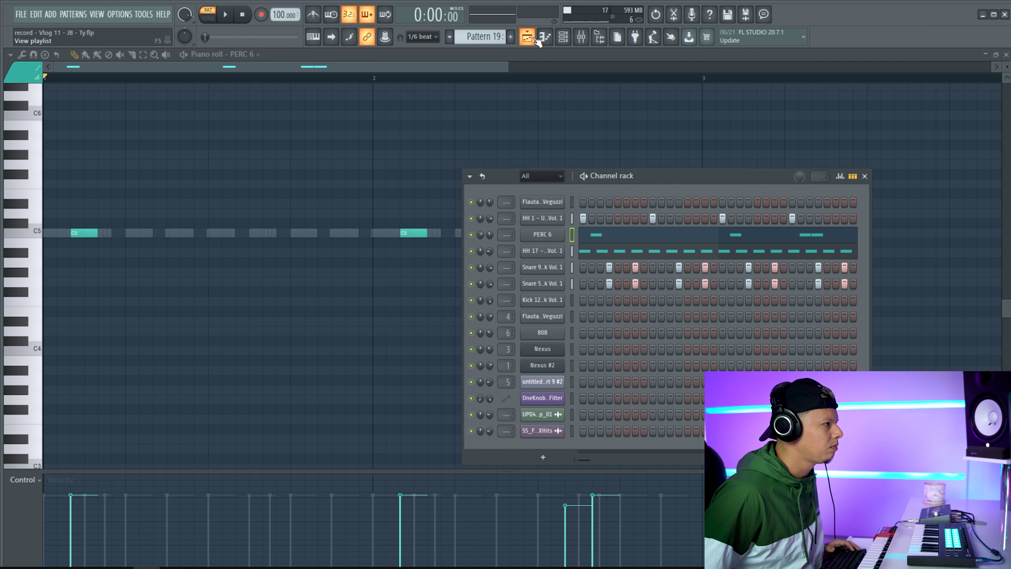
# - Set the snap to Line and place Pattern 19 on playlist Track 4 at bars 5 and 7
pyautogui.click(529, 36)
pyautogui.click(422, 37)
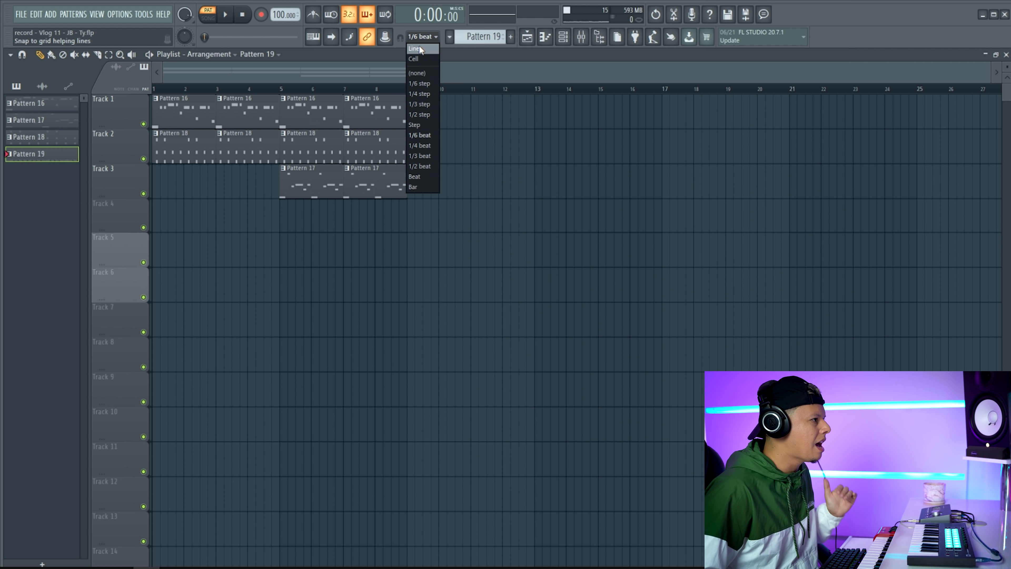
pyautogui.click(418, 45)
pyautogui.click(267, 231)
pyautogui.moveTo(267, 231); pyautogui.dragTo(283, 231)
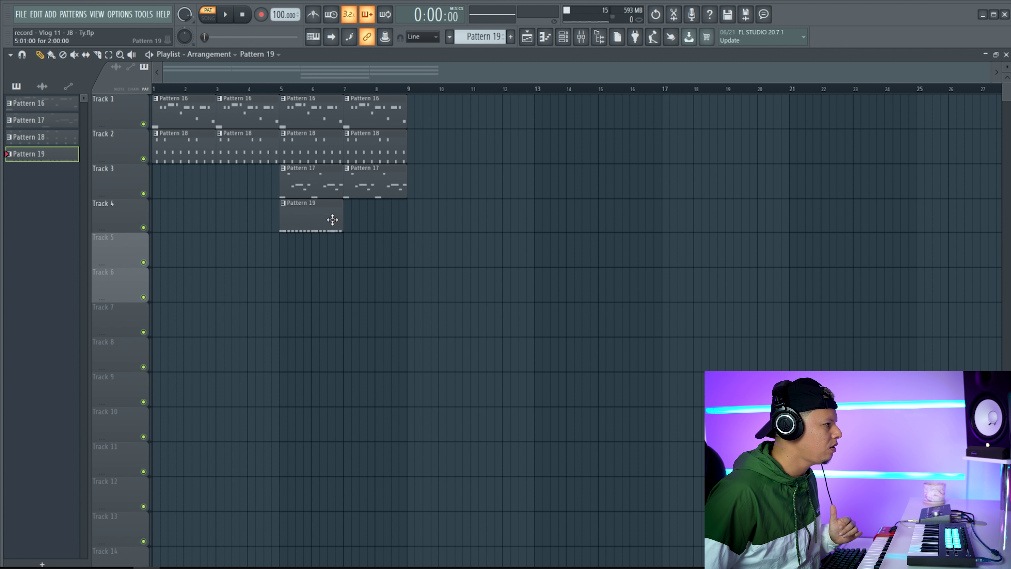
pyautogui.click(350, 217)
# - Play the arrangement from bar 4 to hear Pattern 19 with the other tracks
pyautogui.click(251, 90)
pyautogui.press('space')
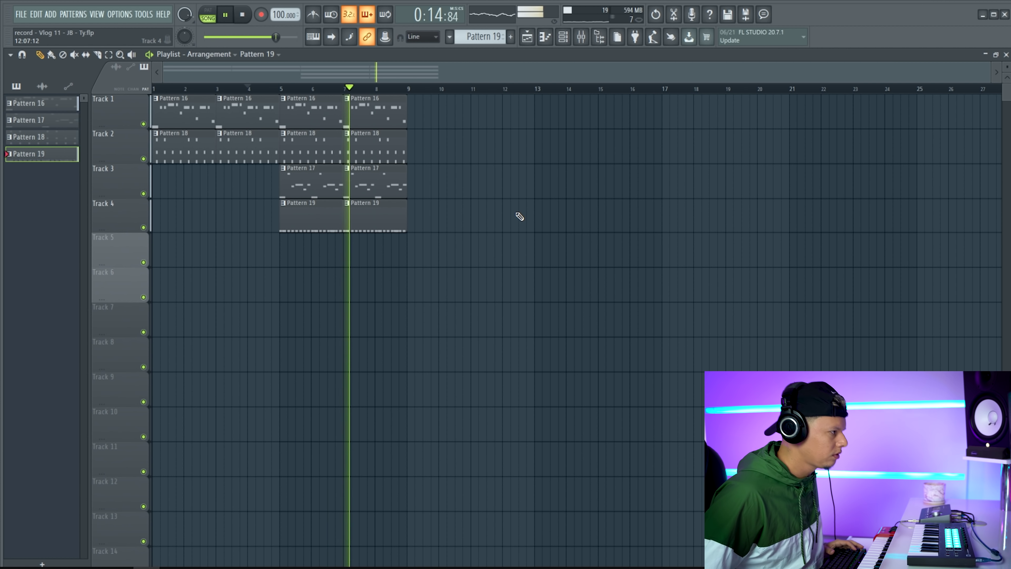
pyautogui.press('space')
pyautogui.click(563, 36)
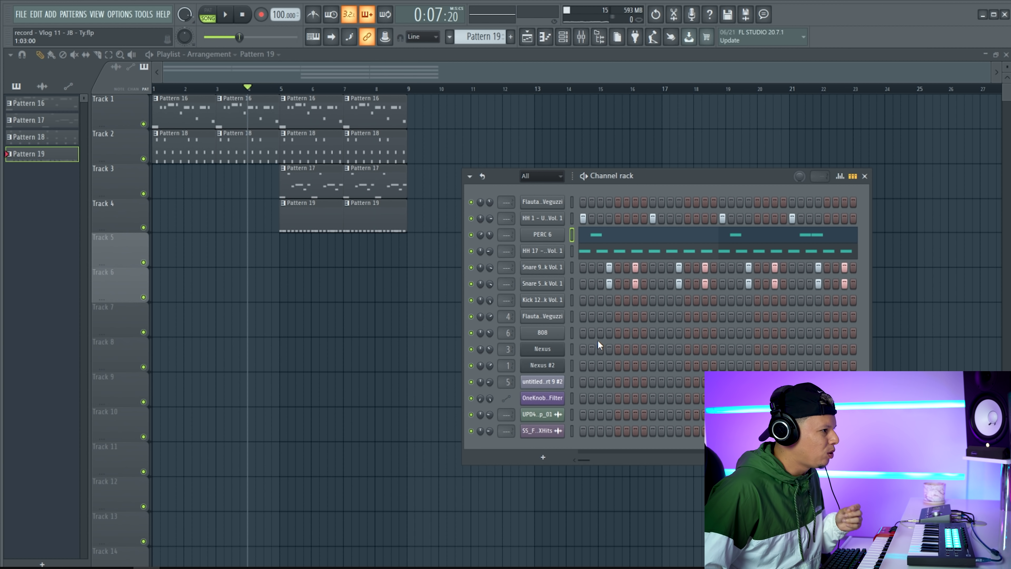
pyautogui.press('F4')
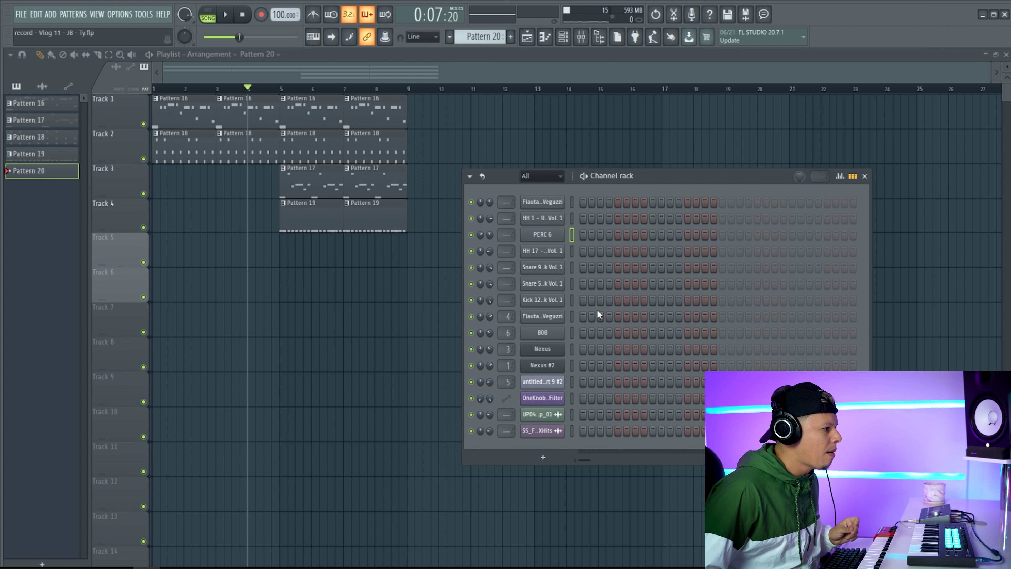
pyautogui.click(572, 381)
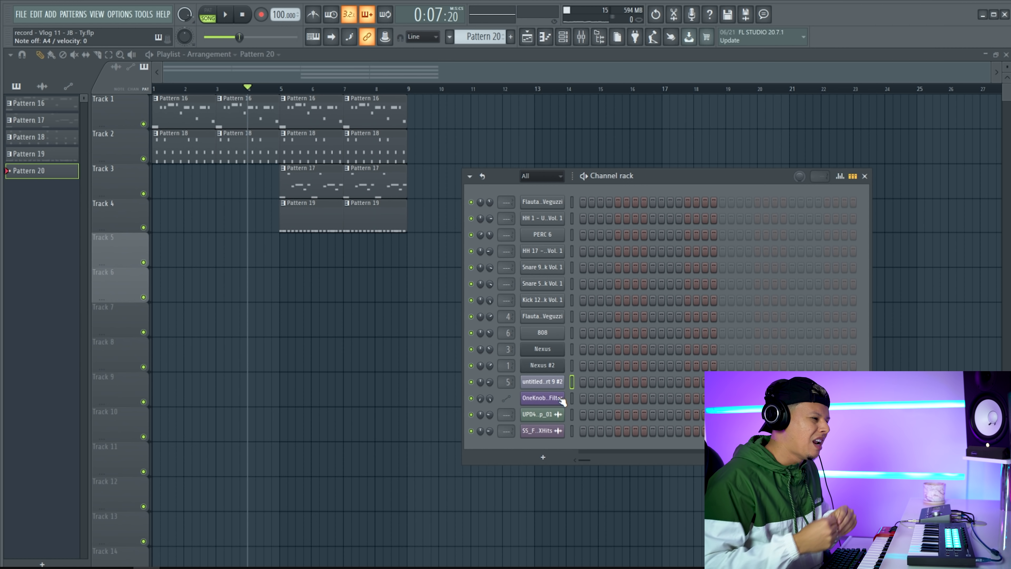
pyautogui.rightClick(541, 381)
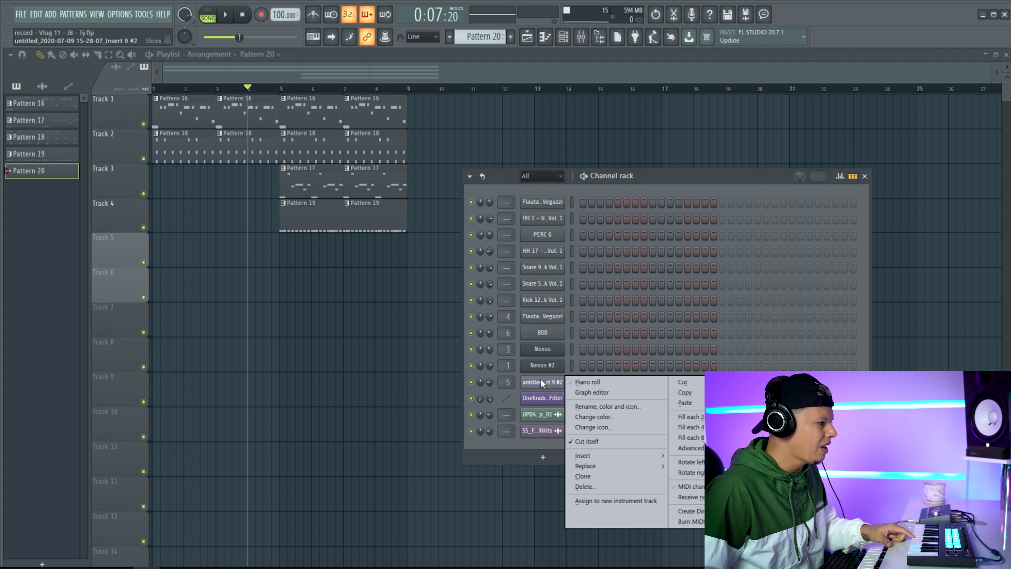
pyautogui.click(589, 377)
pyautogui.scroll(-5, 154, 275)
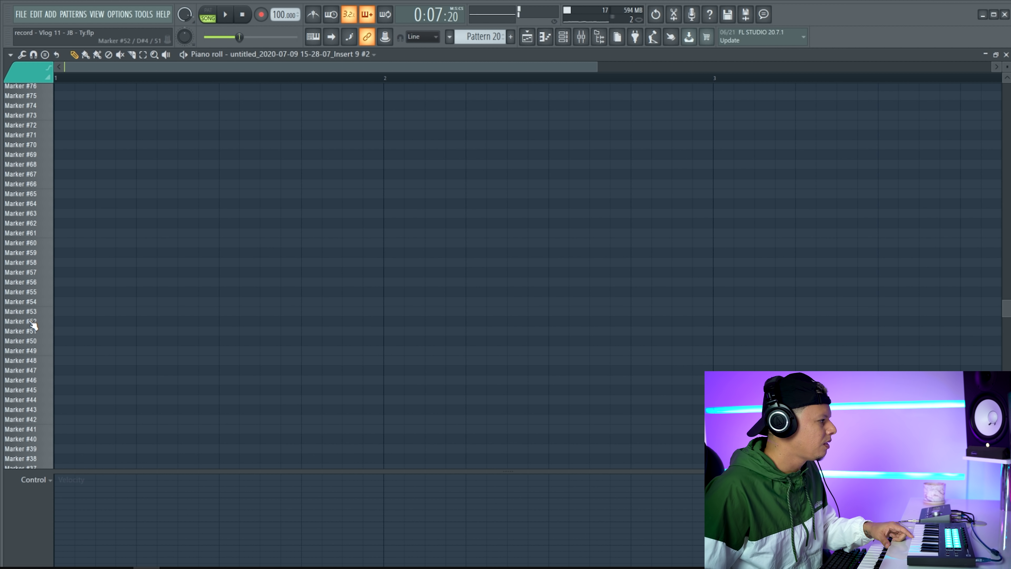
# - Audition several sample slices and place Marker #70 notes on beats 1 and 2 of bar 1
pyautogui.click(40, 292)
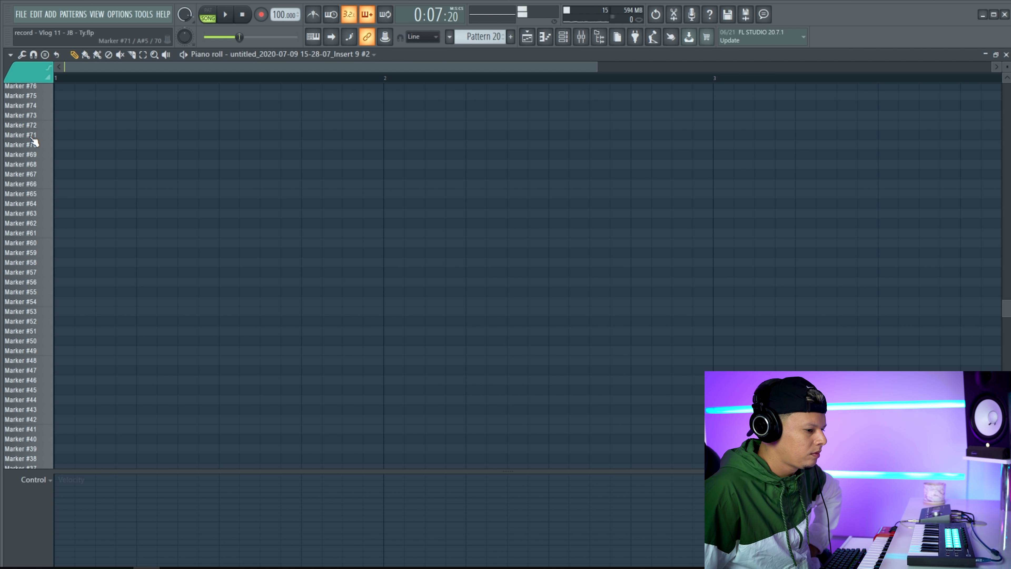
pyautogui.click(38, 202)
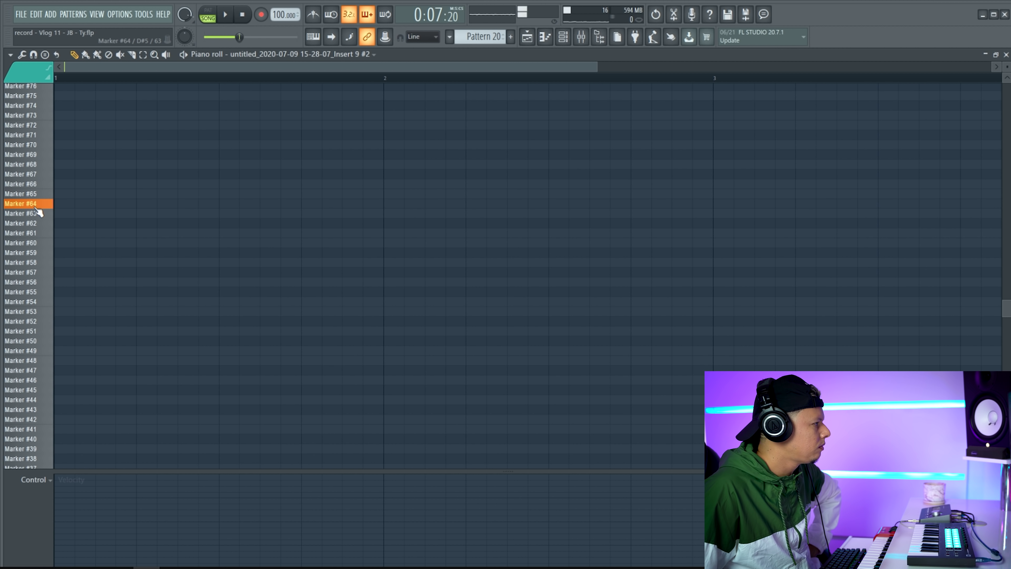
pyautogui.click(38, 164)
pyautogui.click(28, 130)
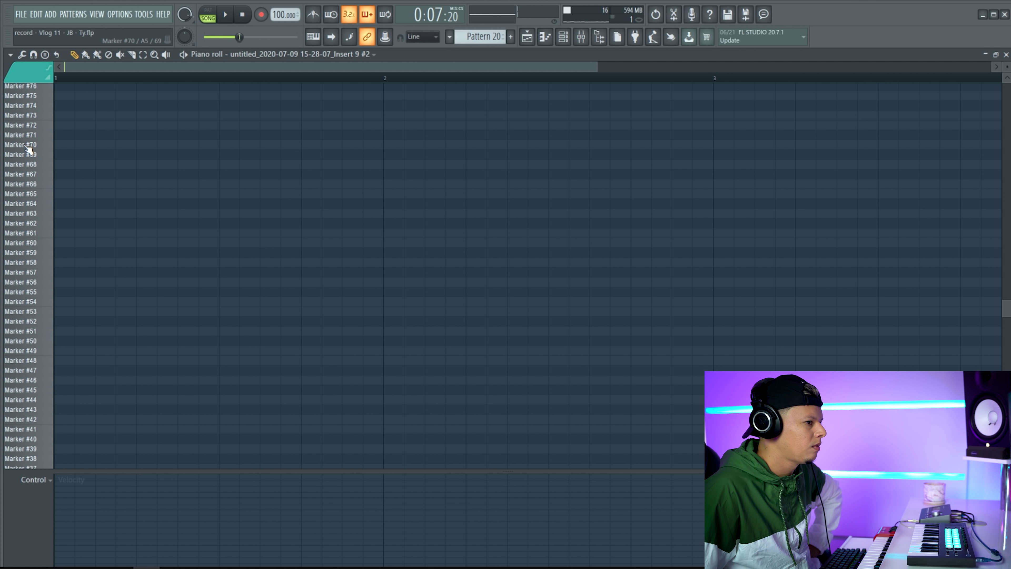
pyautogui.press('l')
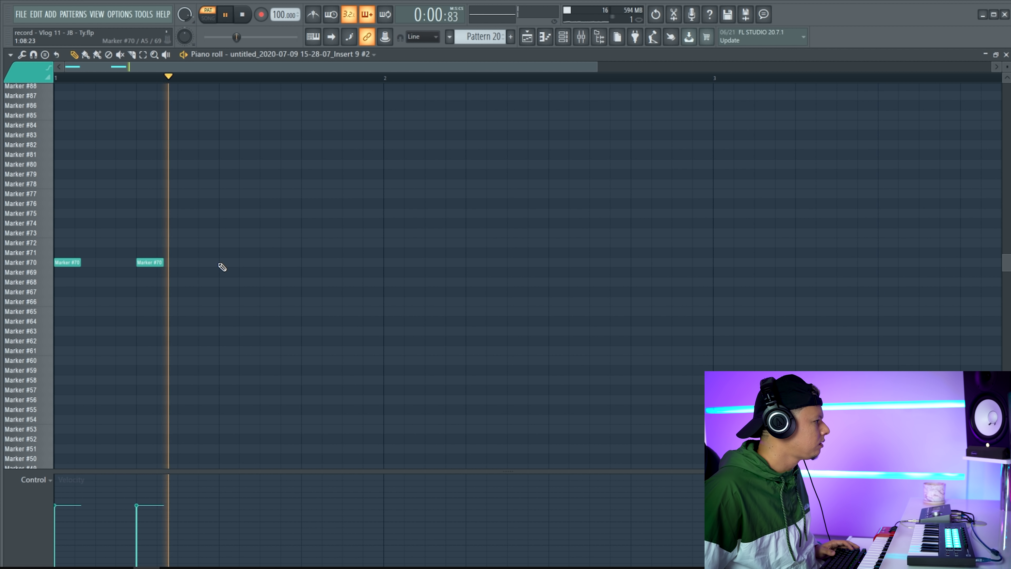
pyautogui.press('space')
# - Add three Marker #76 notes halfway through beats 2, 3 and 4 of bar 1 and play them back
pyautogui.click(33, 225)
pyautogui.click(31, 204)
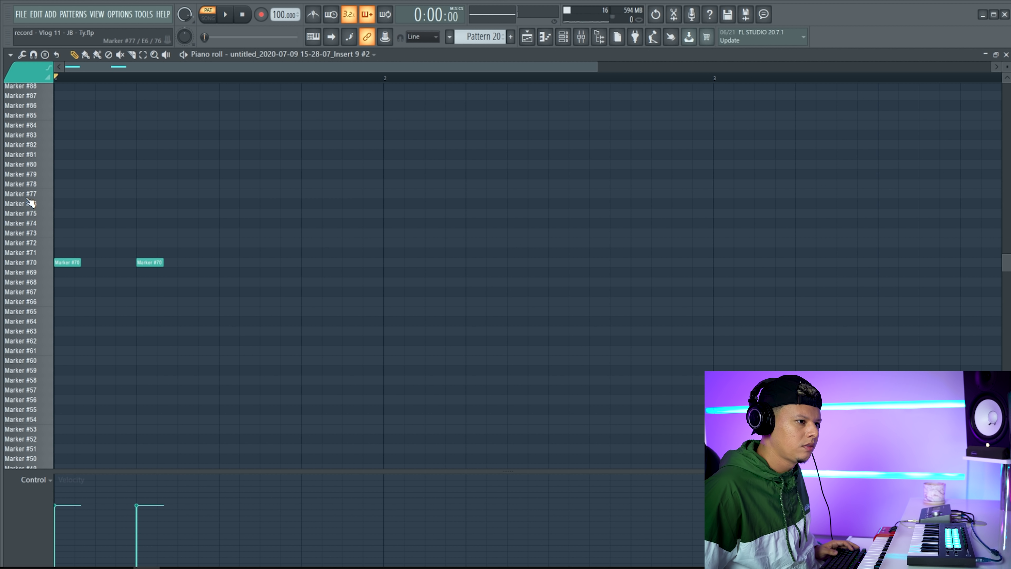
pyautogui.click(178, 204)
pyautogui.click(260, 204)
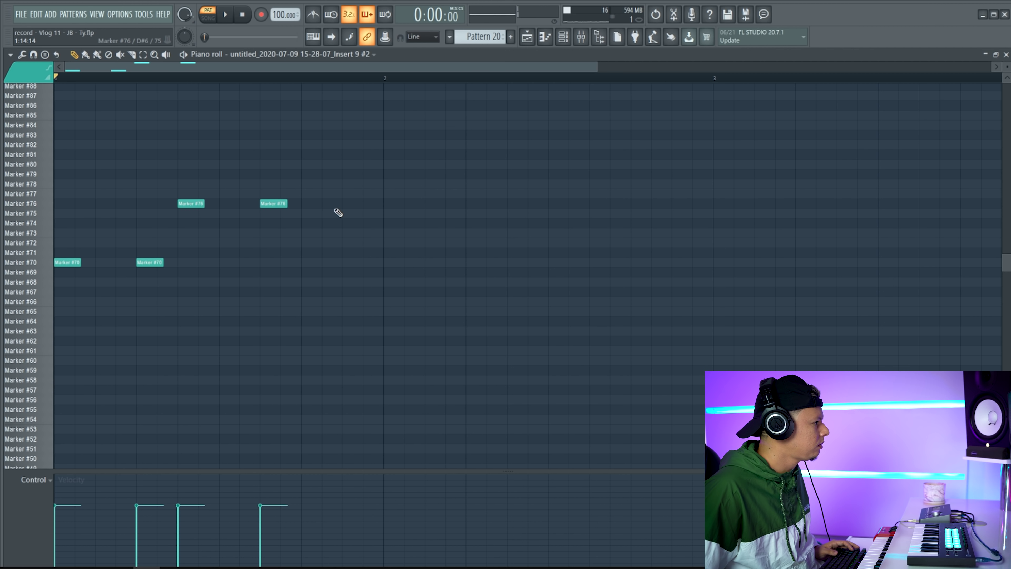
pyautogui.press('space')
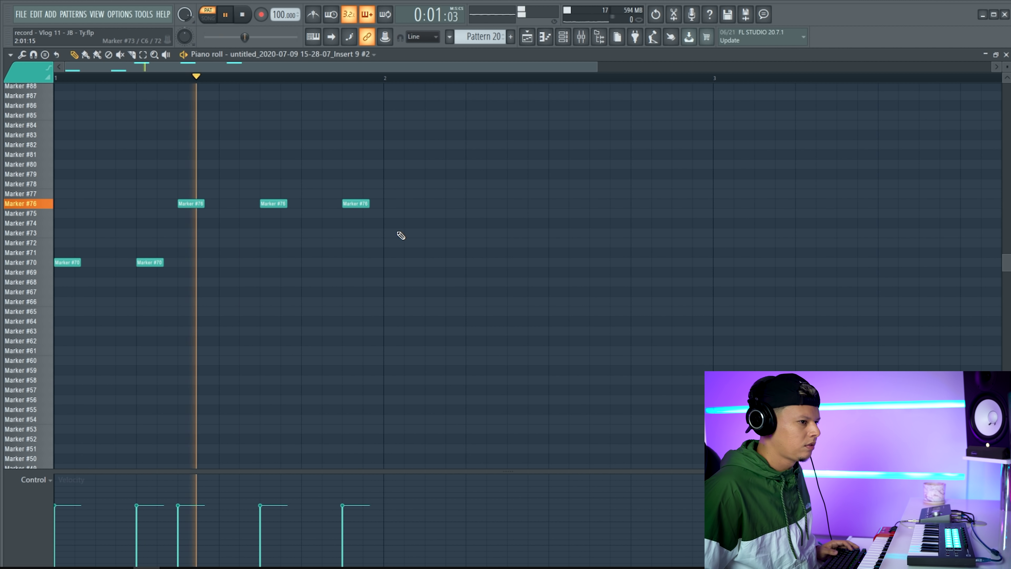
pyautogui.press('space')
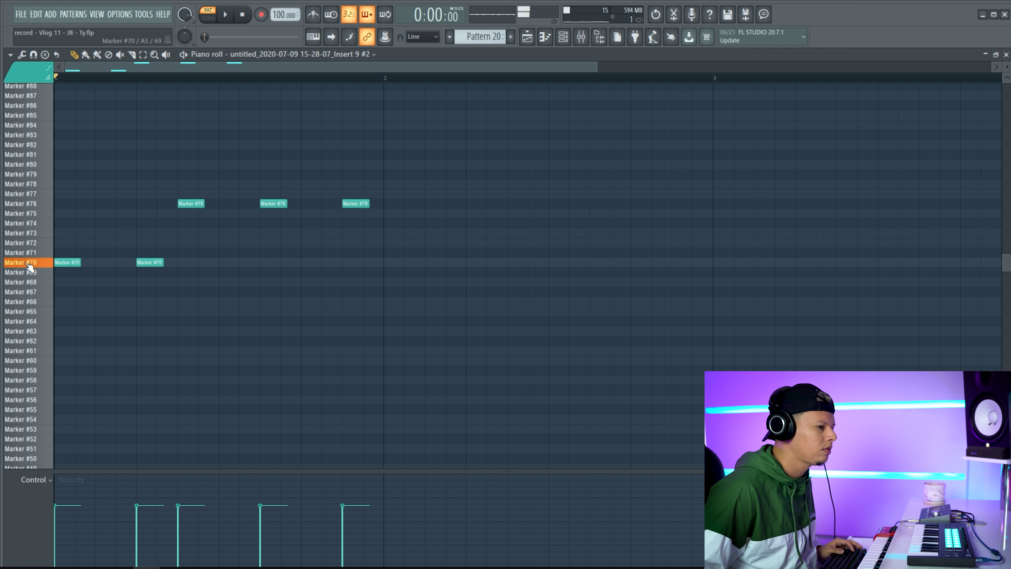
# - Add a Marker #54 note on beat 4 of bar 1, audition it and move it up to Marker #55
pyautogui.click(27, 333)
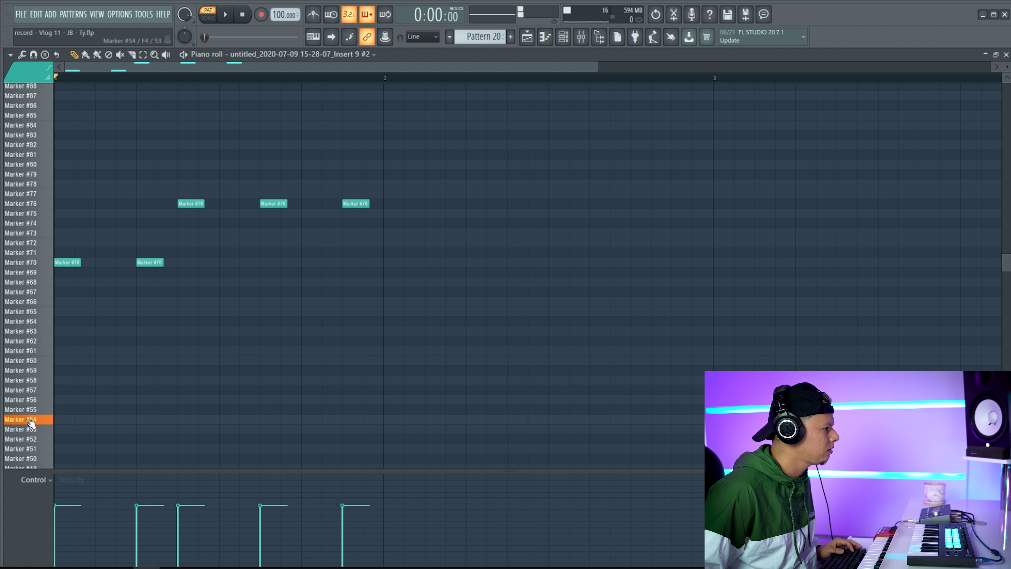
pyautogui.click(306, 419)
pyautogui.press('space')
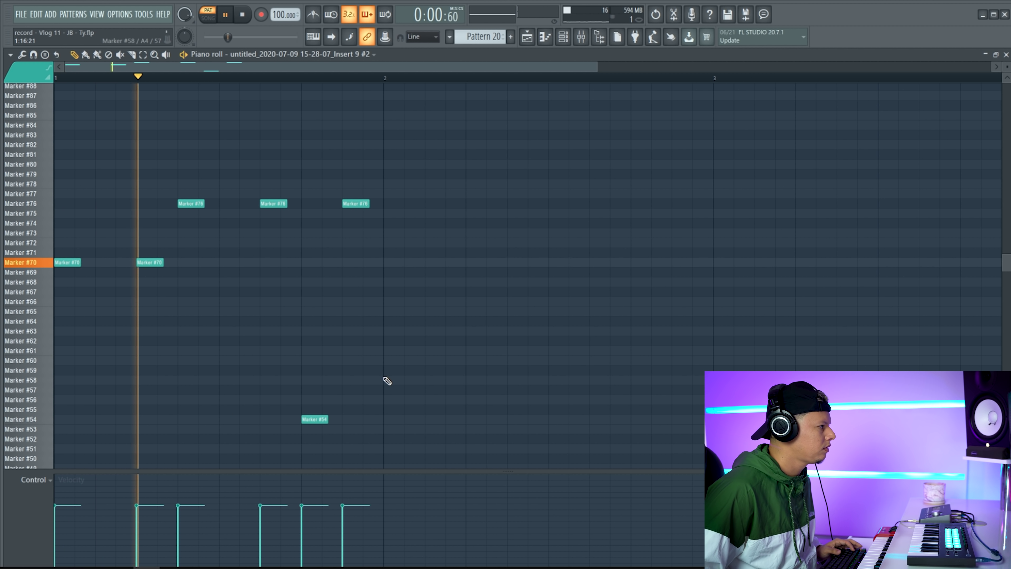
pyautogui.press('space')
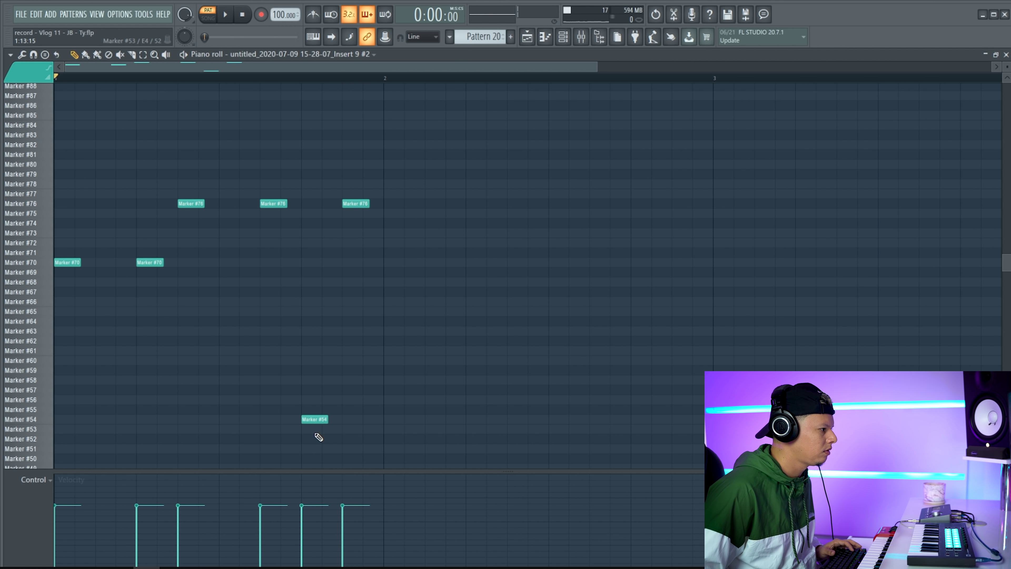
pyautogui.hotkey('shift', 'Up')
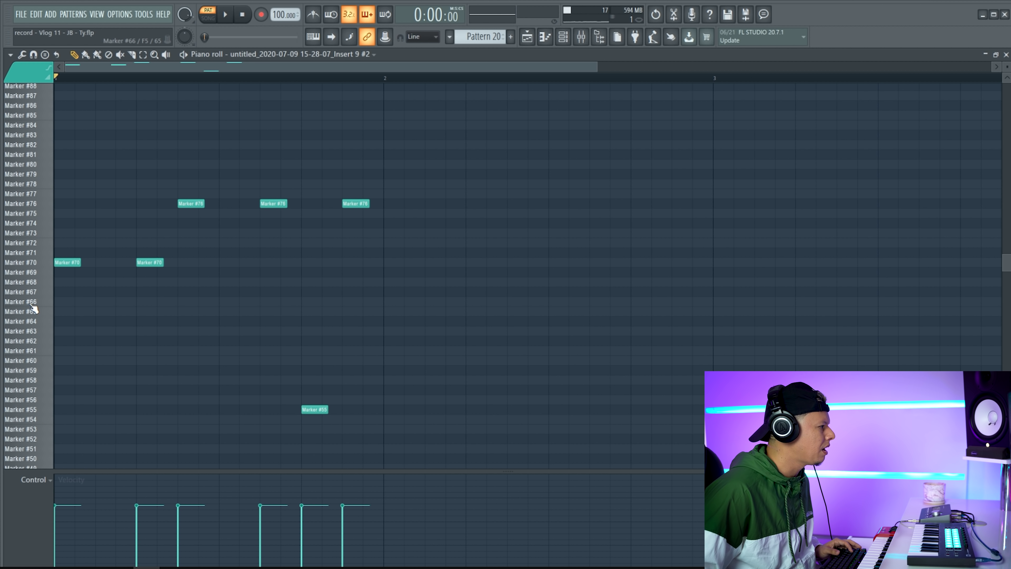
# - Place a longer Marker #65 note at the start of bar 2 and a Marker #70 note on its second beat
pyautogui.click(387, 312)
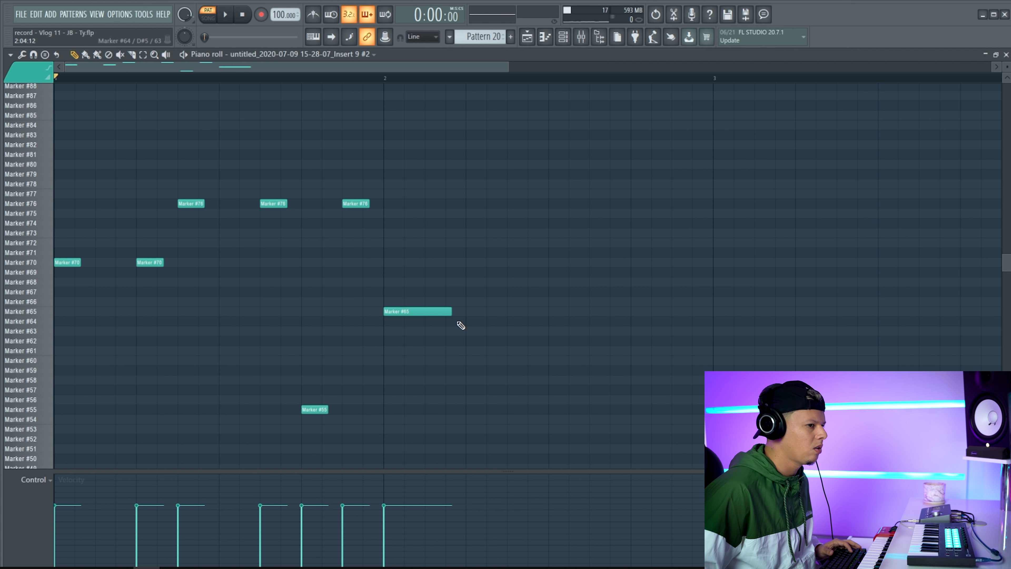
pyautogui.press('space')
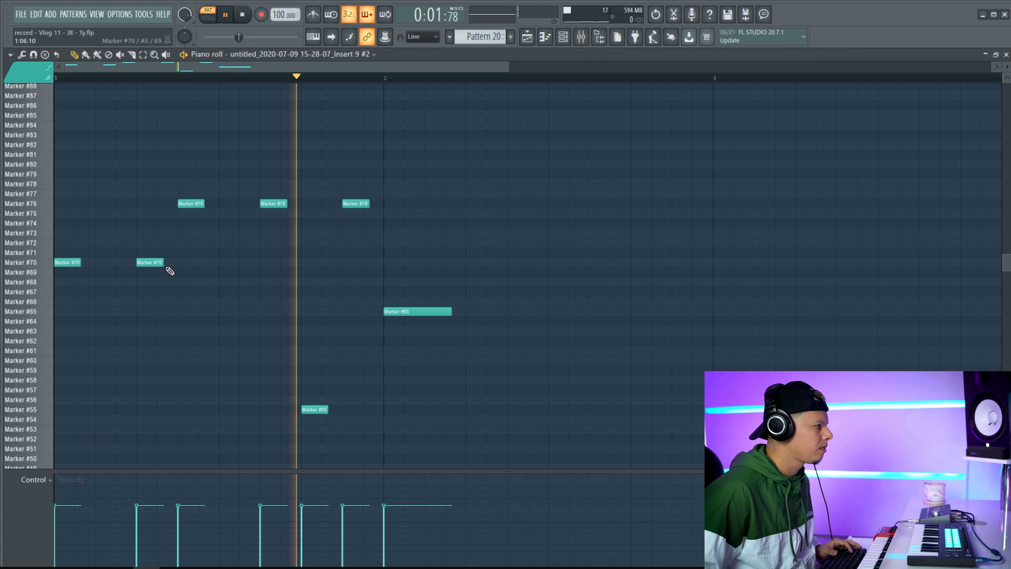
pyautogui.click(480, 263)
pyautogui.press('space')
# - Finish bar 2 with Marker #76 halfway through beats 2, 3 and 4, Marker #70 on beat 3 and Marker #65 on beat 4
pyautogui.click(511, 214)
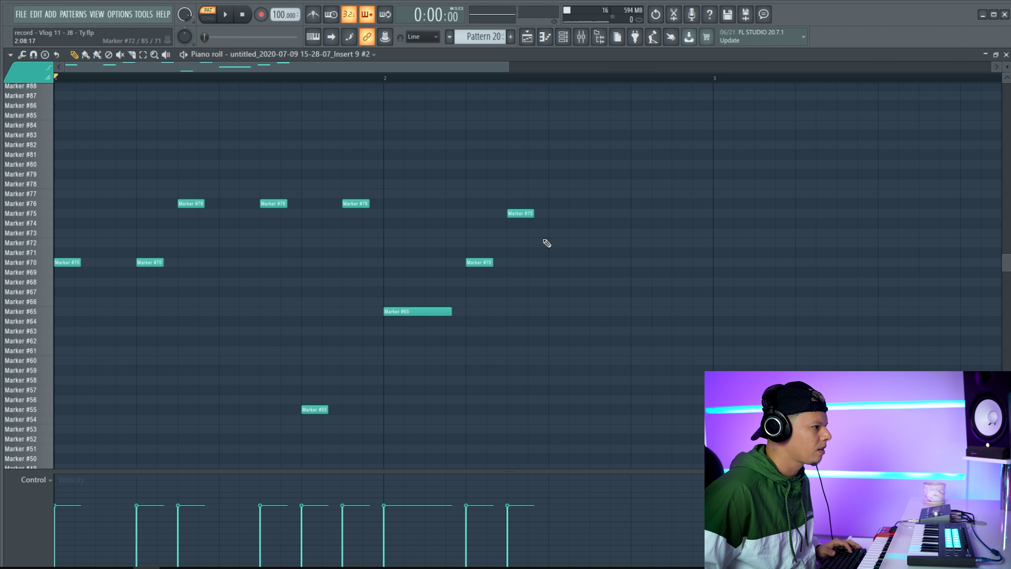
pyautogui.rightClick(520, 215)
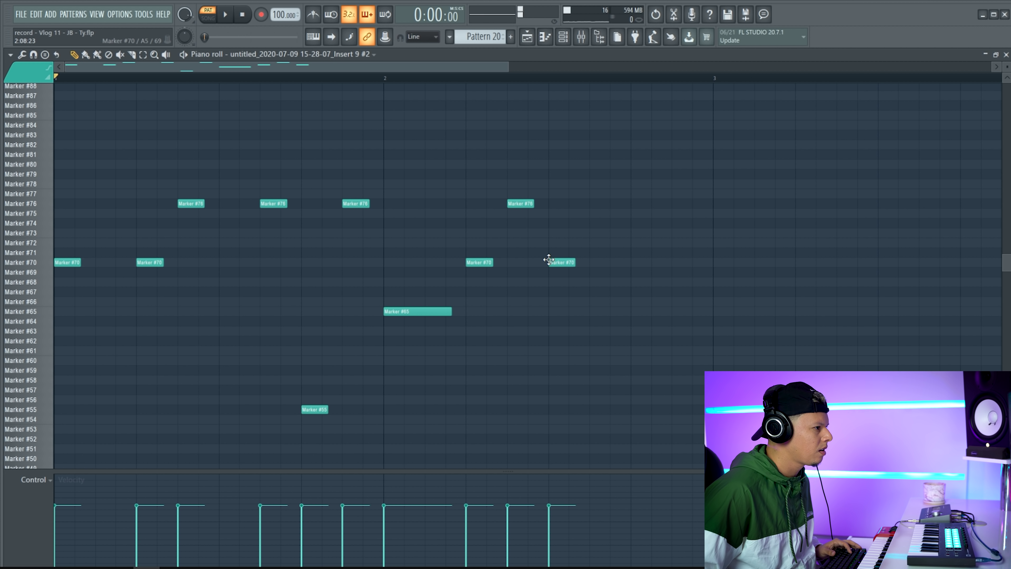
pyautogui.click(594, 203)
pyautogui.press('space')
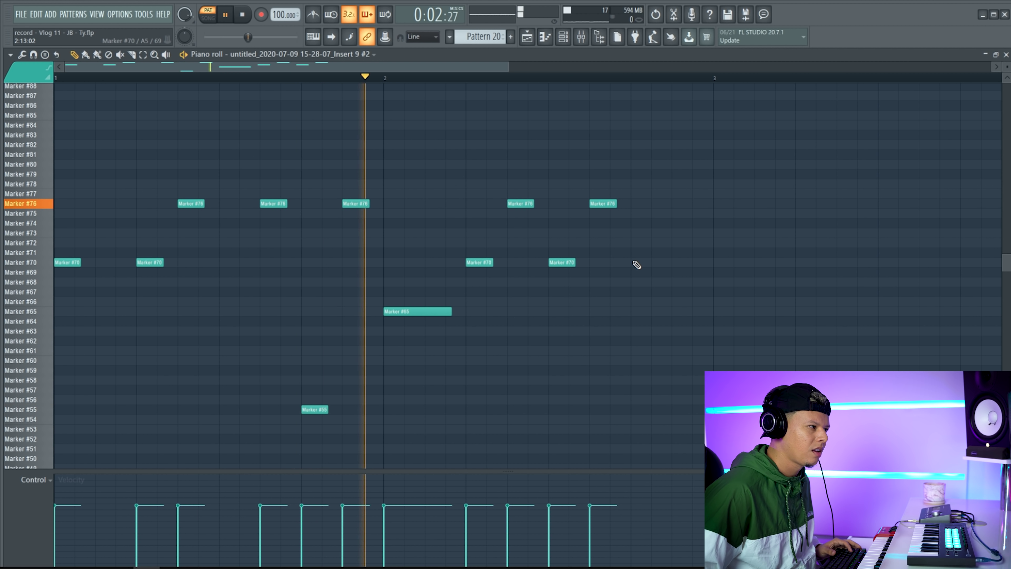
pyautogui.press('space')
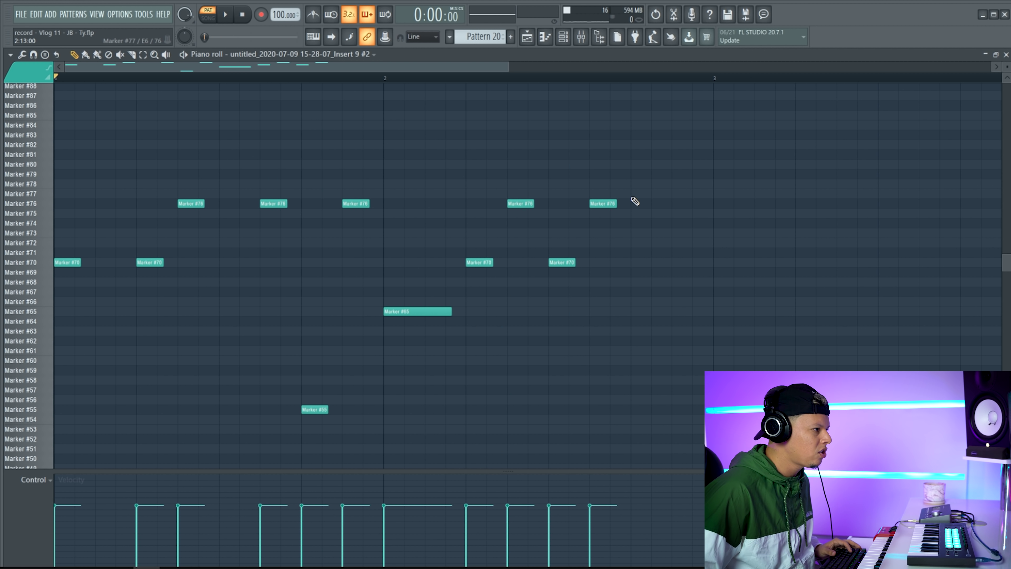
pyautogui.click(641, 309)
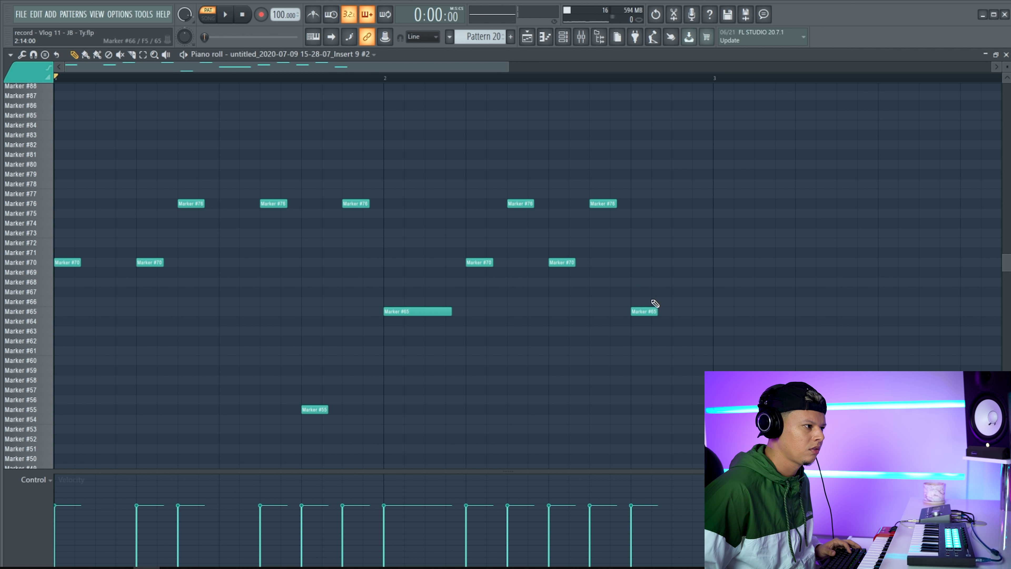
pyautogui.click(675, 204)
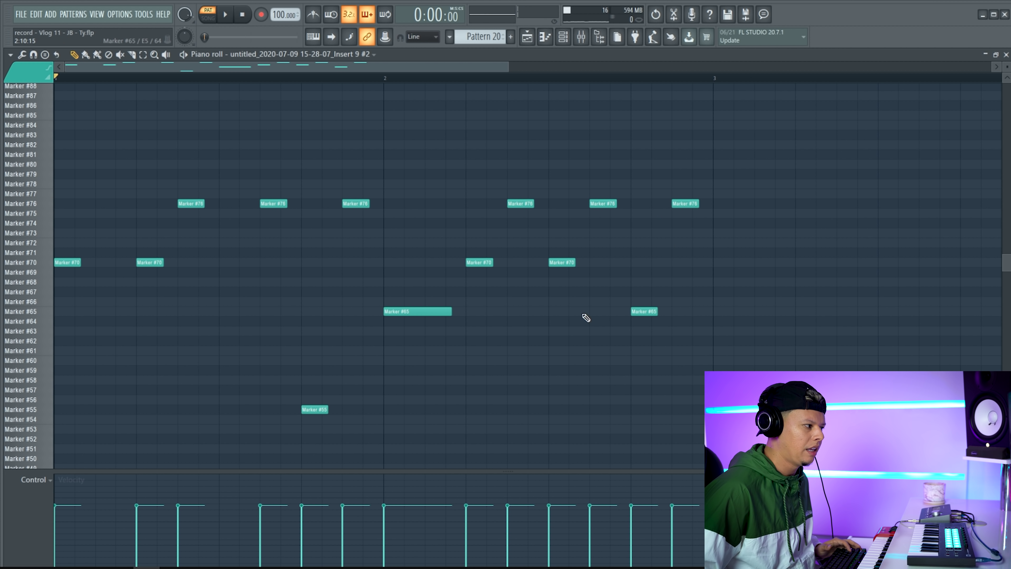
# - Place Pattern 20 on playlist Track 5 at bars 5 and 7 and play the arrangement from bar 3
pyautogui.press('space')
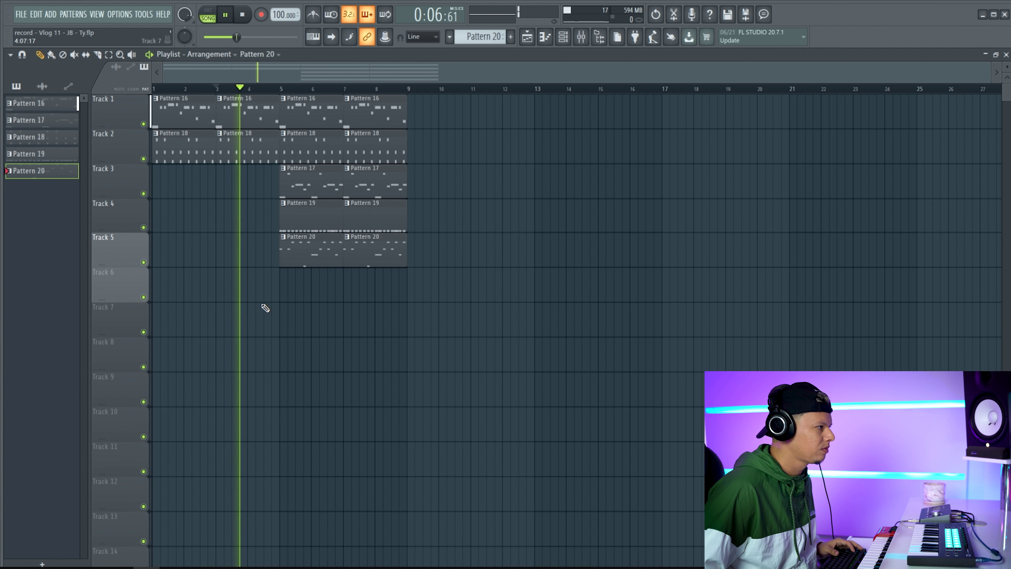
pyautogui.press('space')
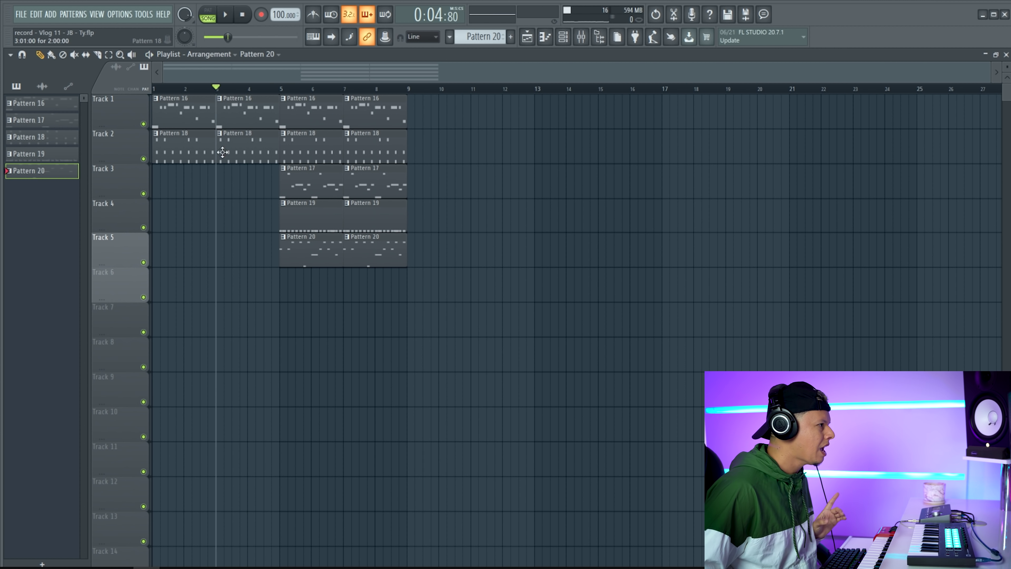
pyautogui.click(236, 120)
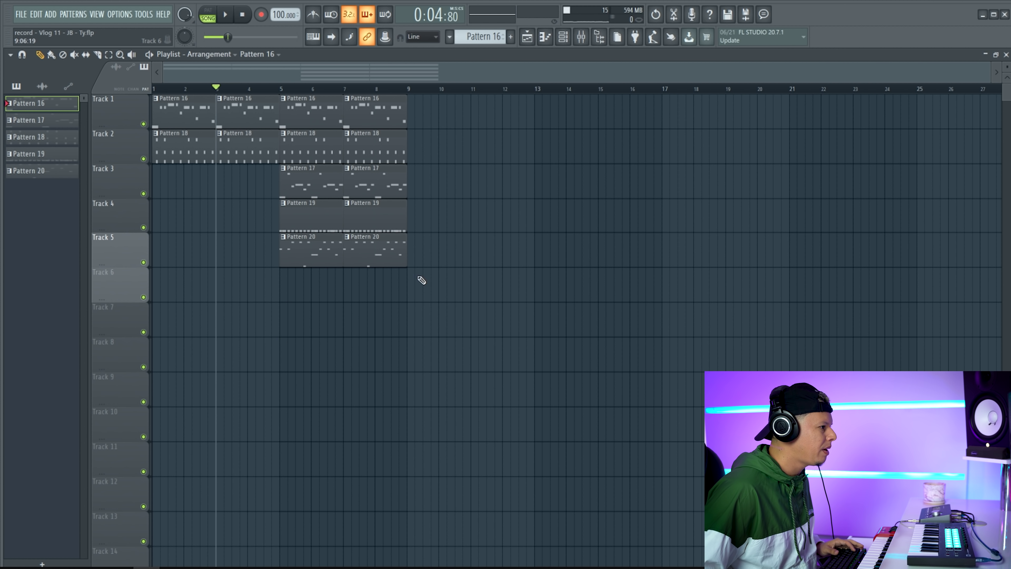
# - Place the half-bar Pattern 17 clip on Track 7 just before bar 5, lower its notes one octave and play the arrangement
pyautogui.click(273, 306)
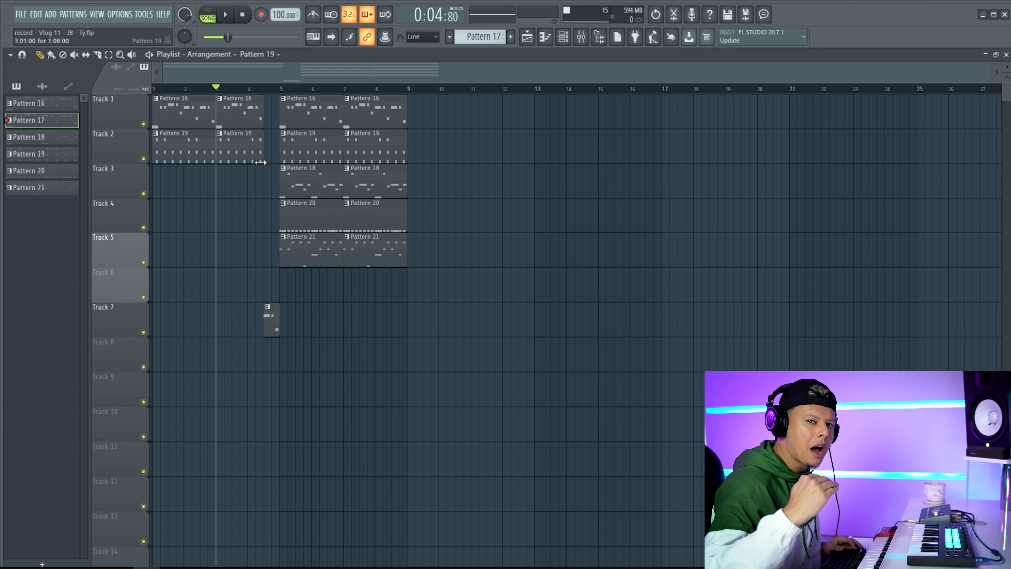
pyautogui.press('F7')
pyautogui.hotkey('ctrl', 'd')
pyautogui.hotkey('ctrl', 'a')
pyautogui.hotkey('ctrl', 'Down')
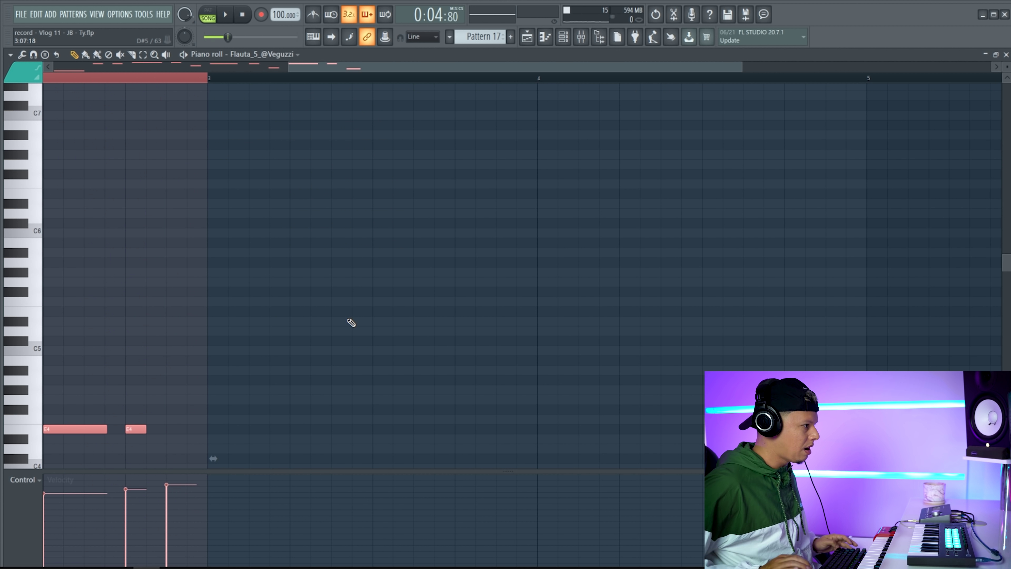
pyautogui.press('F7')
pyautogui.press('space')
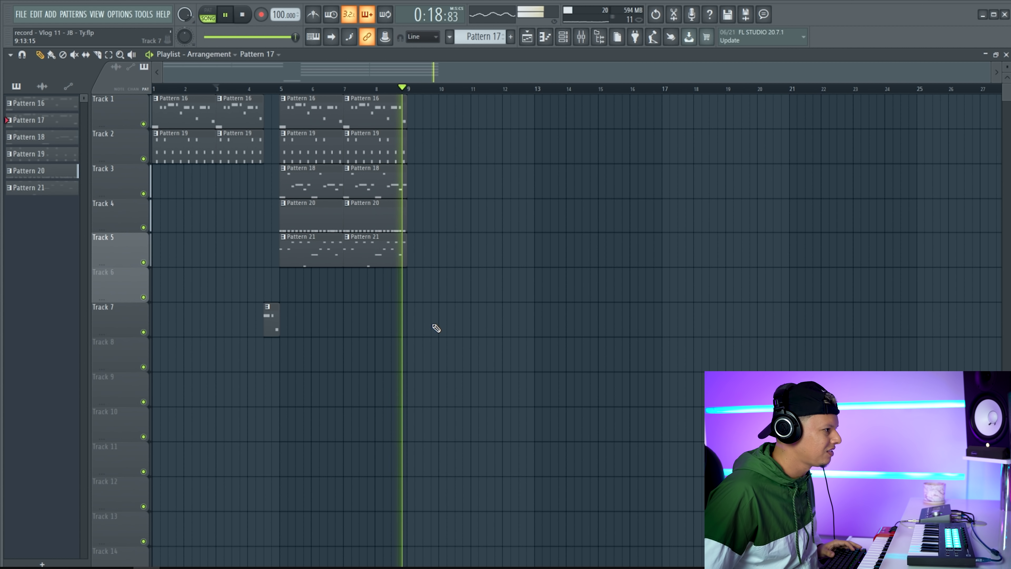
pyautogui.press('space')
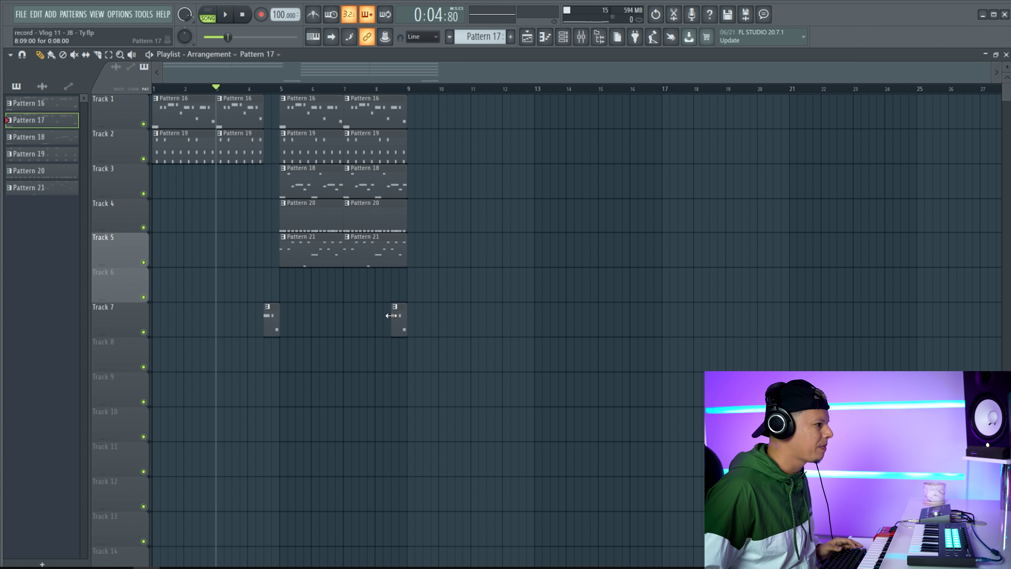
# - Repeat the Pattern 17 clip in the second half of bar 8 on Track 7 and trim the Tracks 1–5 clips to end where it starts
pyautogui.moveTo(405, 251); pyautogui.dragTo(392, 251)
pyautogui.moveTo(406, 217); pyautogui.dragTo(392, 217)
pyautogui.moveTo(407, 182); pyautogui.dragTo(392, 159)
pyautogui.moveTo(405, 124); pyautogui.dragTo(387, 125)
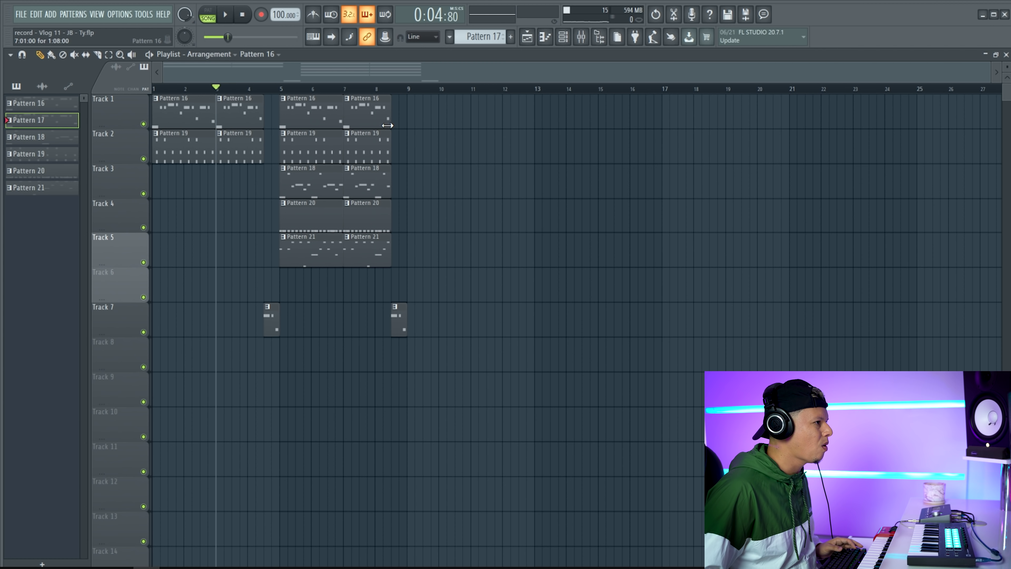
# - Even out the velocities of all the notes in Pattern 21 and play the pattern
pyautogui.doubleClick(316, 253)
pyautogui.moveTo(678, 510); pyautogui.dragTo(56, 512)
pyautogui.press('space')
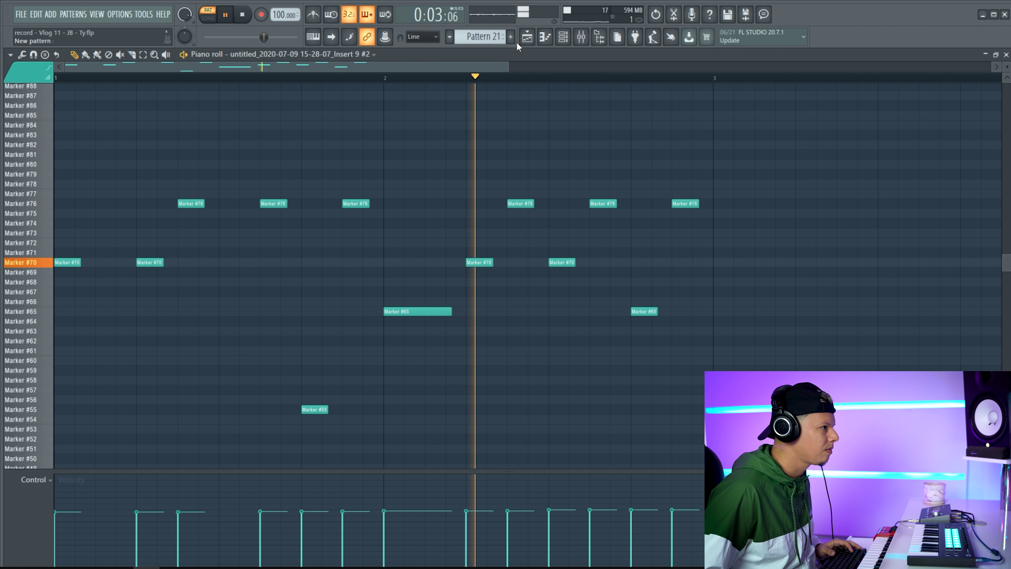
pyautogui.click(525, 41)
pyautogui.press('space')
# - Duplicate the two-bar block of clips on Tracks 1–5 from bar 5 so it fills bars 9 to 12
pyautogui.moveTo(342, 298); pyautogui.dragTo(281, 97)
pyautogui.hotkey('ctrl', 'b')
pyautogui.hotkey('ctrl', 'b')
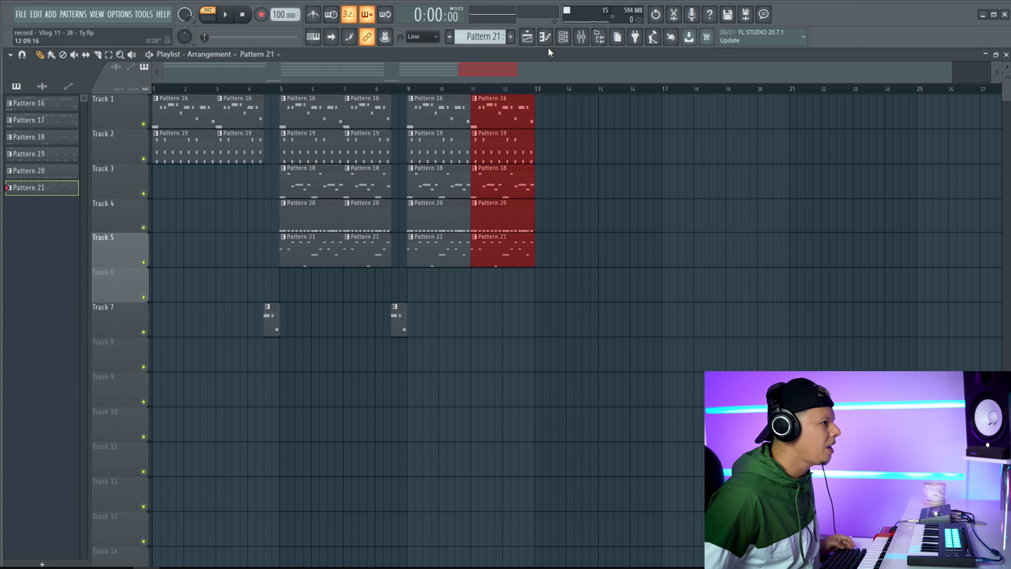
# - Create a new pattern with the Kick 12 channel hitting on every beat for two bars
pyautogui.click(564, 40)
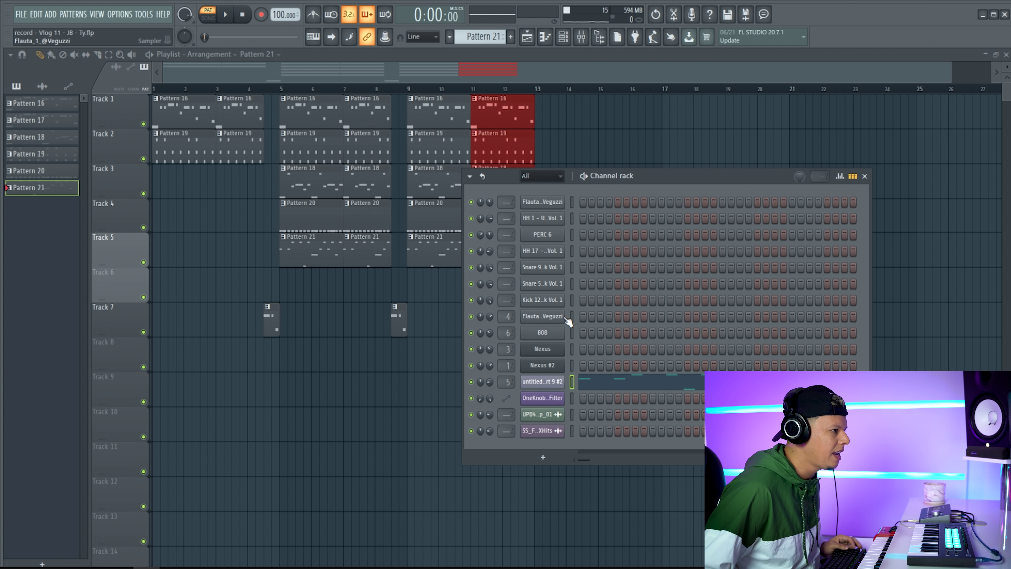
pyautogui.press('F4')
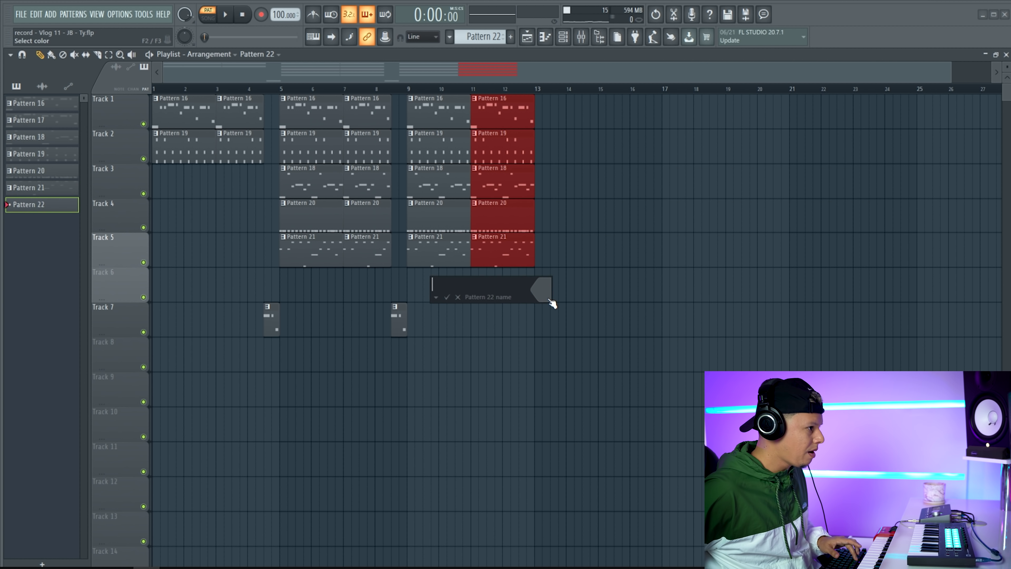
pyautogui.press('Return')
pyautogui.click(618, 302)
pyautogui.click(653, 302)
pyautogui.click(688, 302)
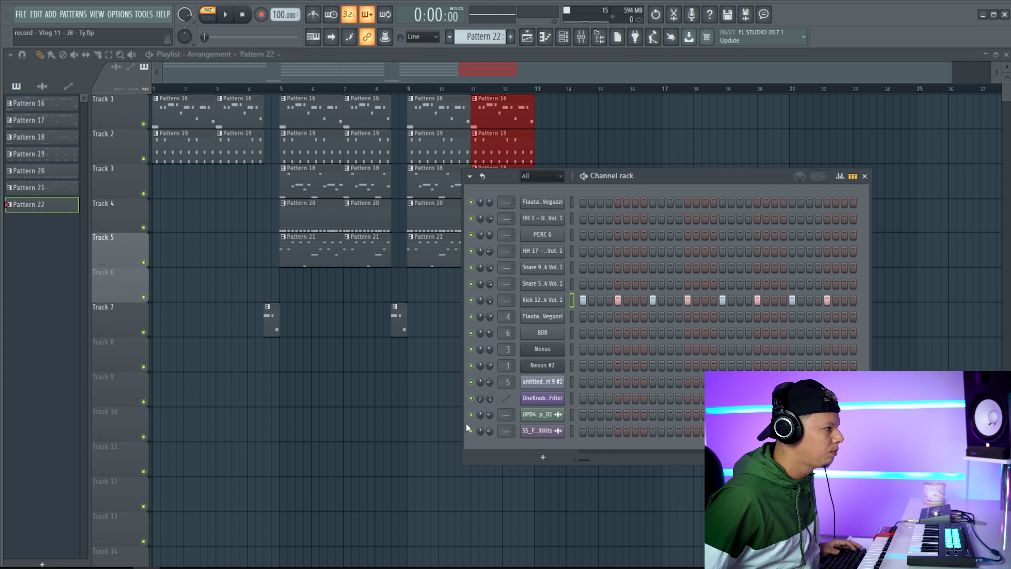
# - Place Pattern 22 on playlist Track 6 at bars 9 and 11
pyautogui.click(419, 321)
pyautogui.click(408, 284)
pyautogui.click(480, 288)
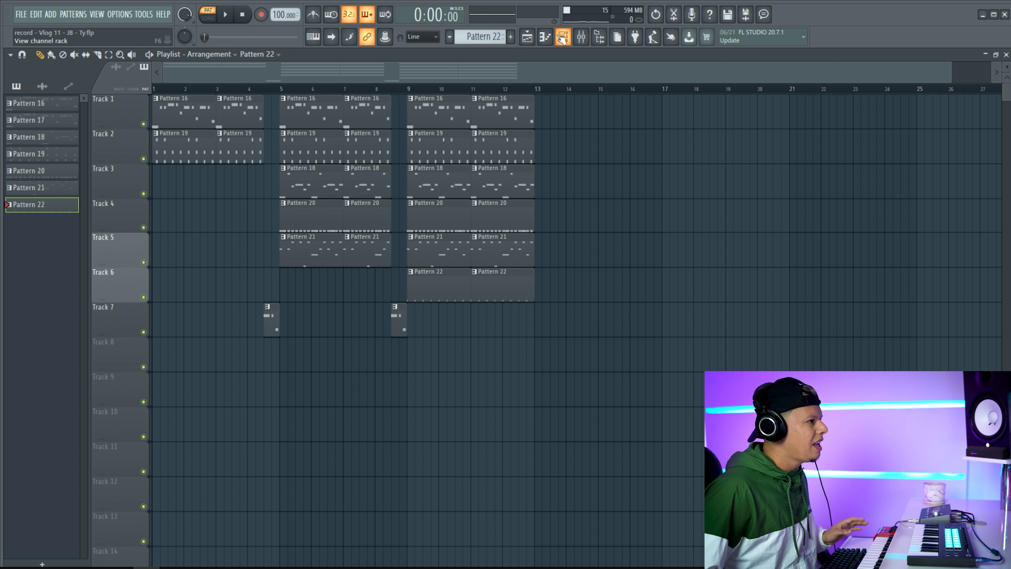
# - Copy the 808 notes of Pattern 18 into the Nexus channel of a new pattern and play it
pyautogui.click(563, 37)
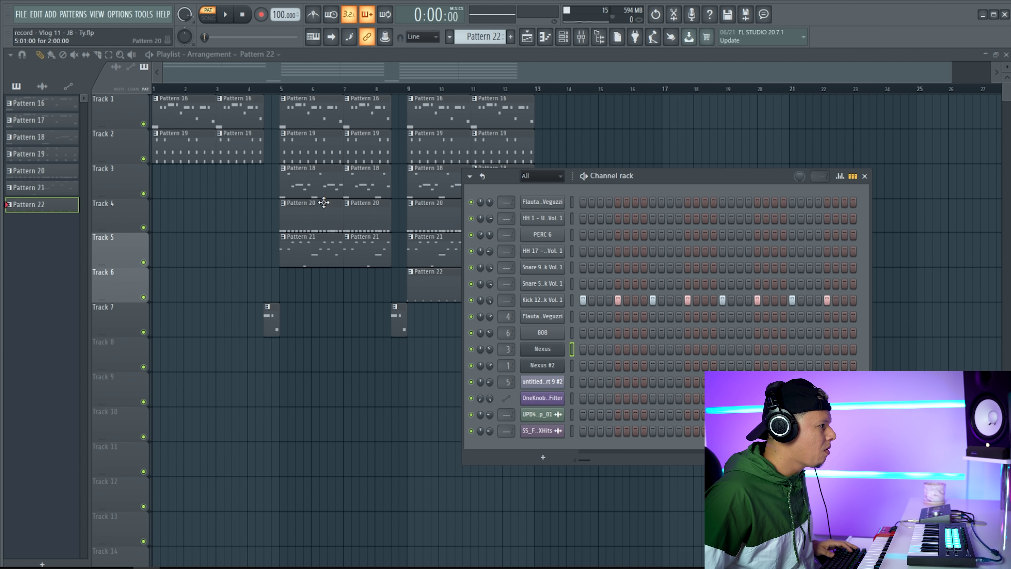
pyautogui.click(320, 193)
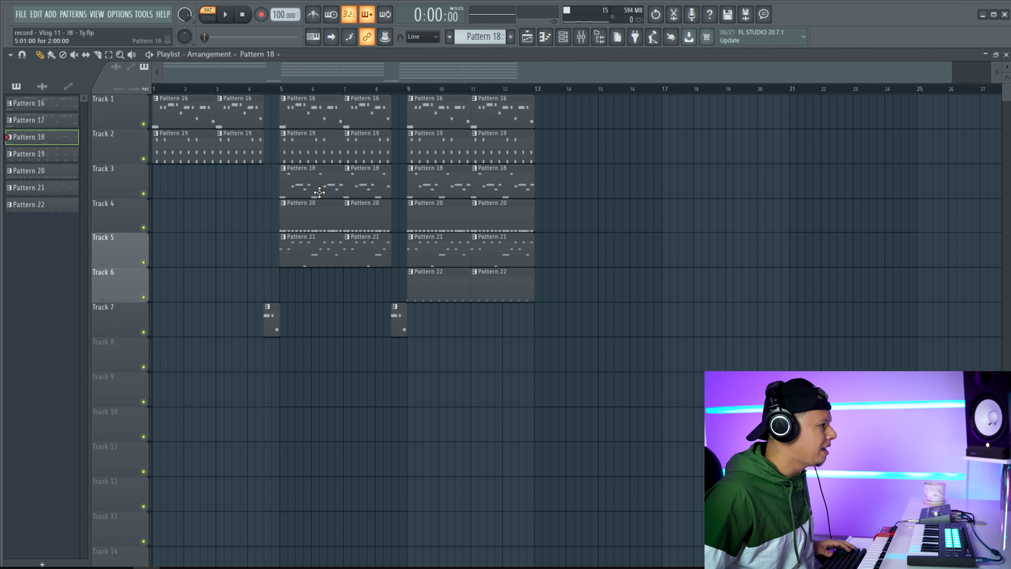
pyautogui.click(563, 36)
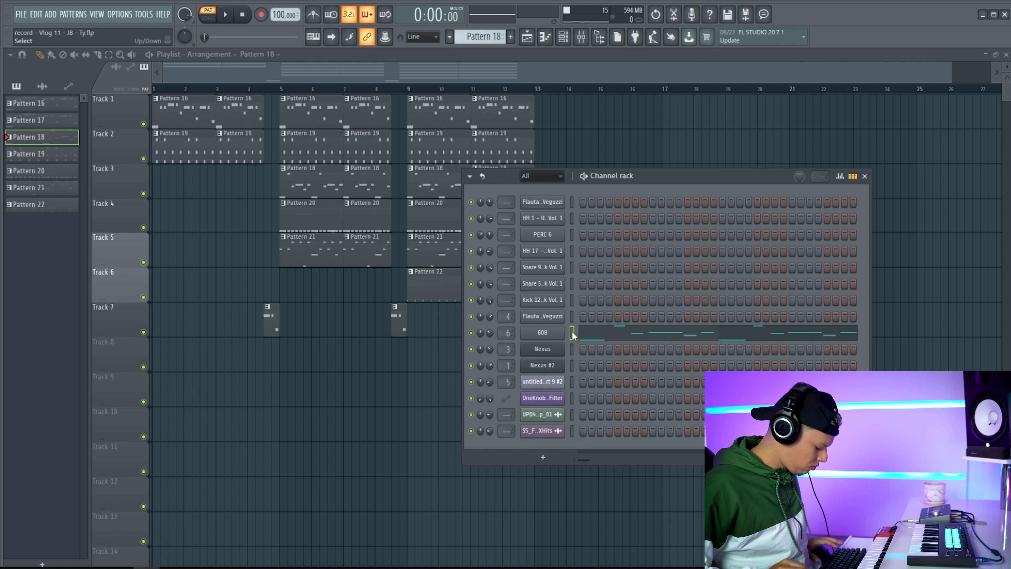
pyautogui.press('F4')
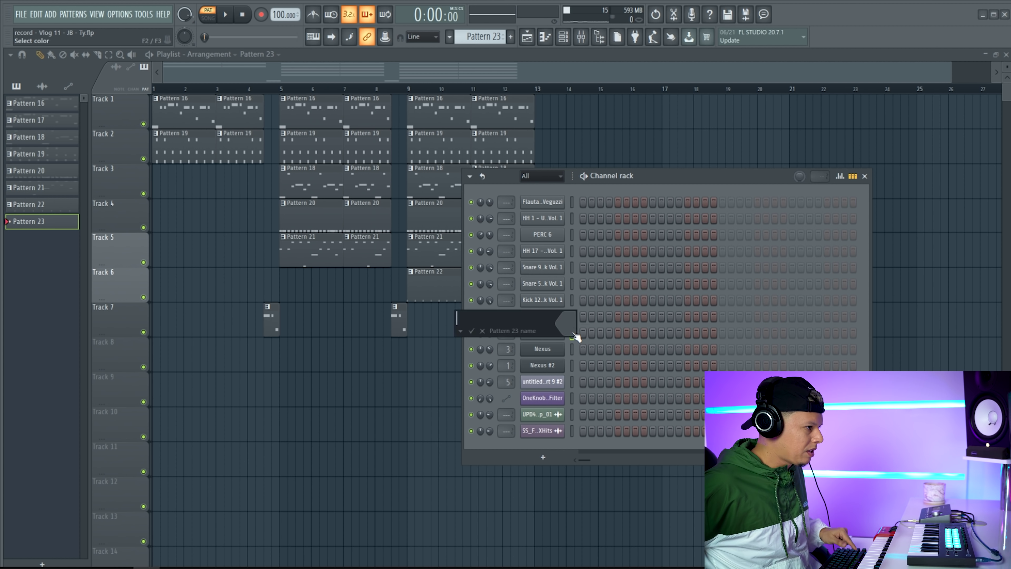
pyautogui.click(572, 349)
pyautogui.hotkey('ctrl', 'v')
pyautogui.press('space')
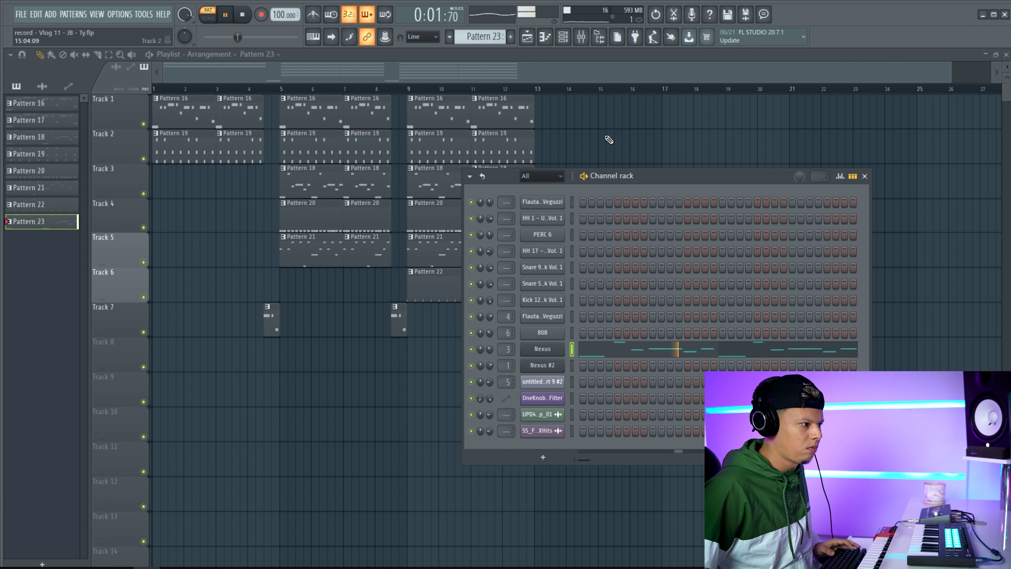
pyautogui.press('space')
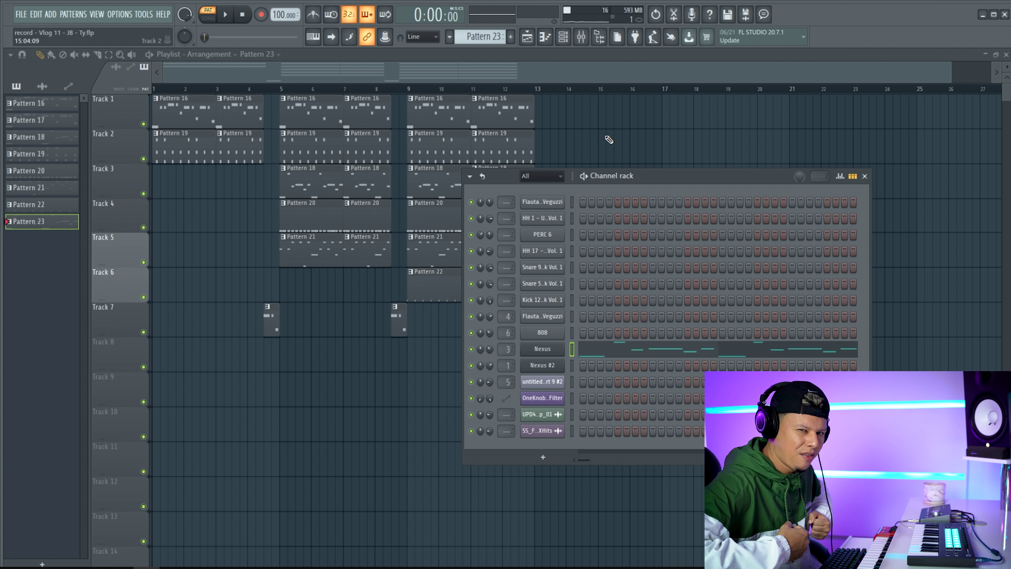
# - Insert a playlist track above the kick clips on Track 6 and place Pattern 23 on it at bars 9 and 11
pyautogui.press('F6')
pyautogui.rightClick(146, 269)
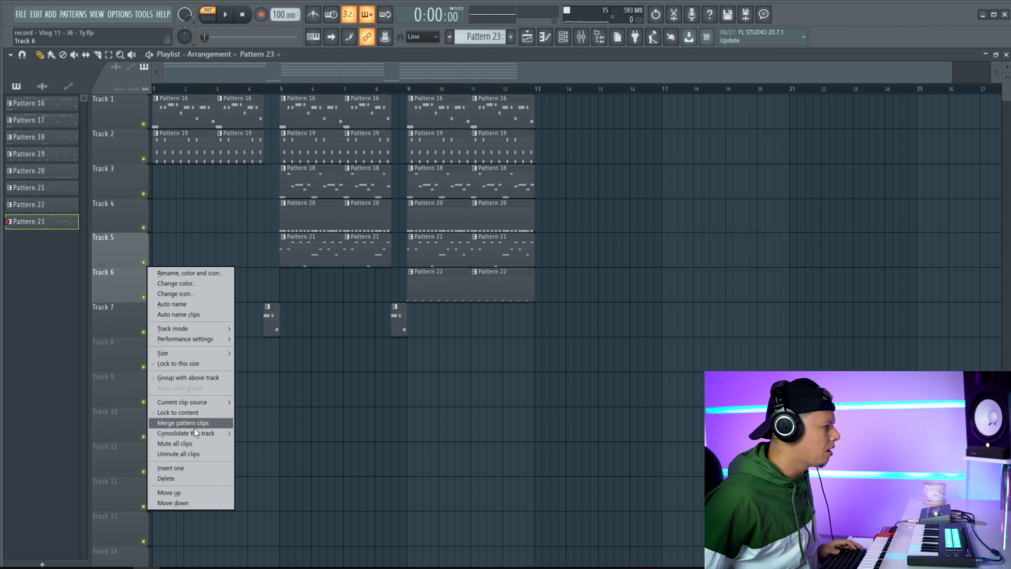
pyautogui.click(179, 470)
pyautogui.click(410, 285)
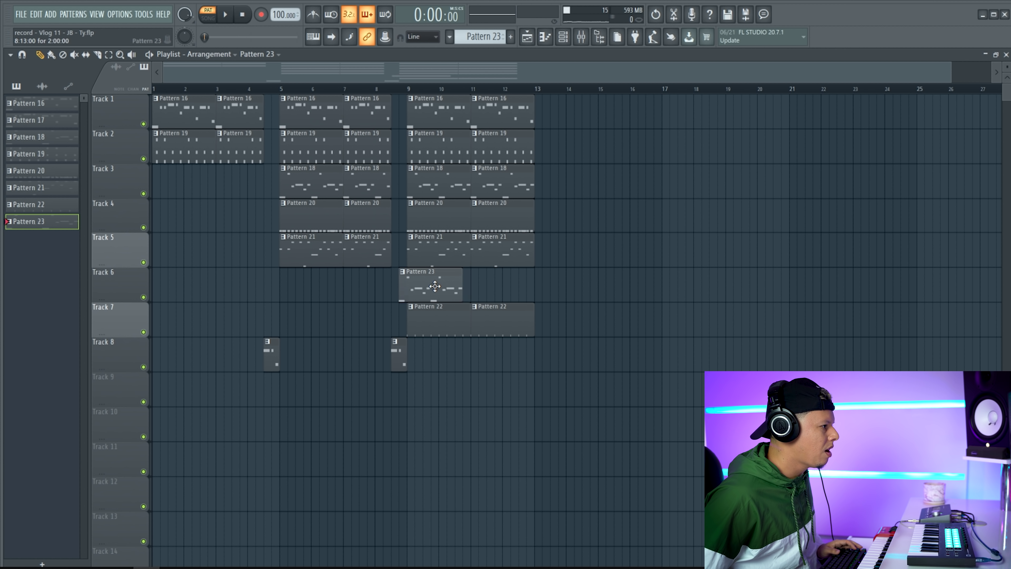
pyautogui.click(474, 285)
# - Place the UPD4_Vocal_Chop_01 audio clip on Track 9 at bar 5 and play it in song mode
pyautogui.press('l')
pyautogui.click(43, 88)
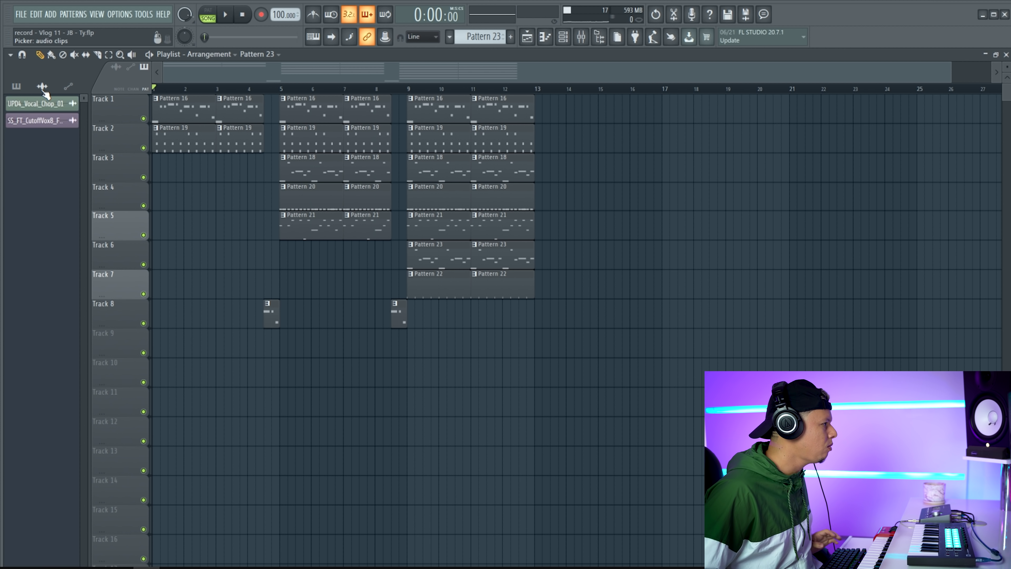
pyautogui.click(283, 343)
pyautogui.press('space')
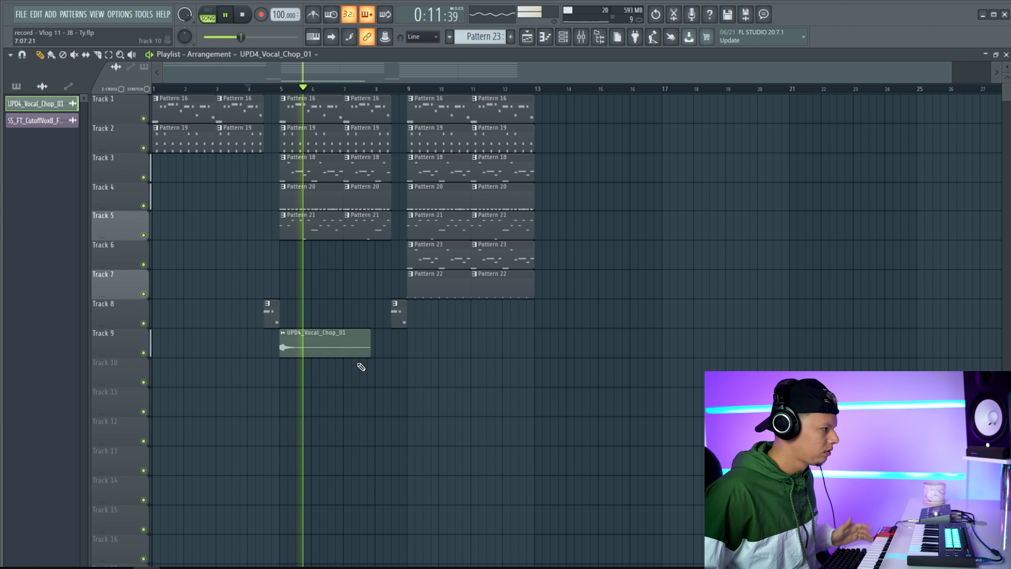
pyautogui.press('space')
# - Shorten the vocal chop clip on Track 9 to just over one bar and play the arrangement through the bar 9 section
pyautogui.doubleClick(348, 348)
pyautogui.press('Escape')
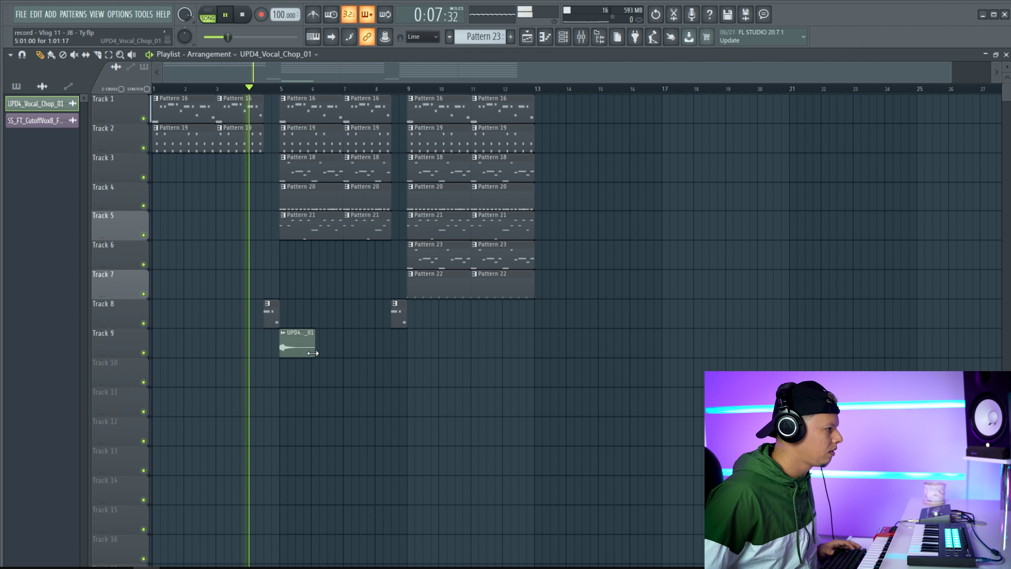
pyautogui.press('space')
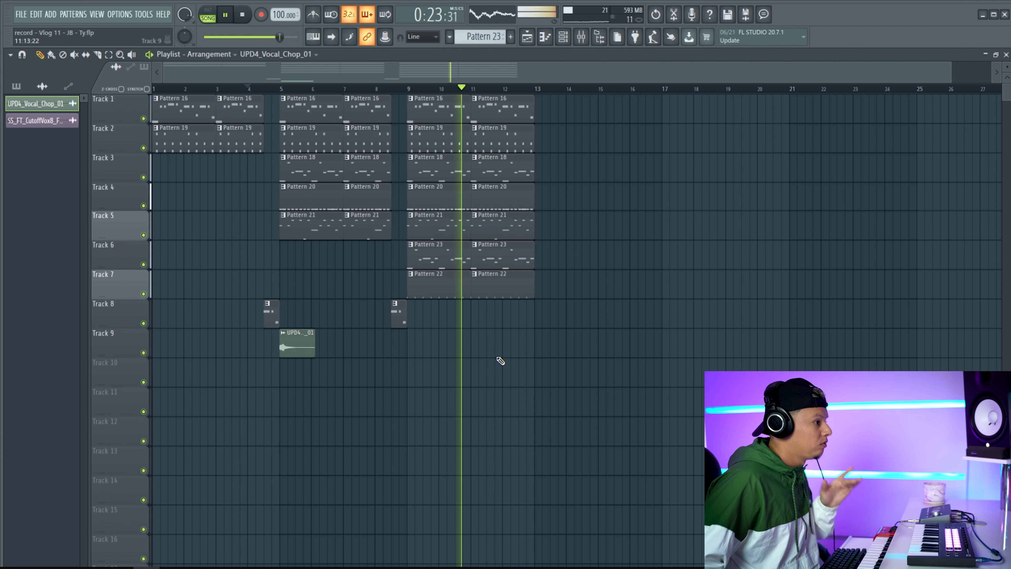
pyautogui.press('space')
# - Shorten the bar 9 and bar 11 clips on Tracks 1–7 by one beat each and play from bar 10
pyautogui.moveTo(463, 321); pyautogui.dragTo(441, 140)
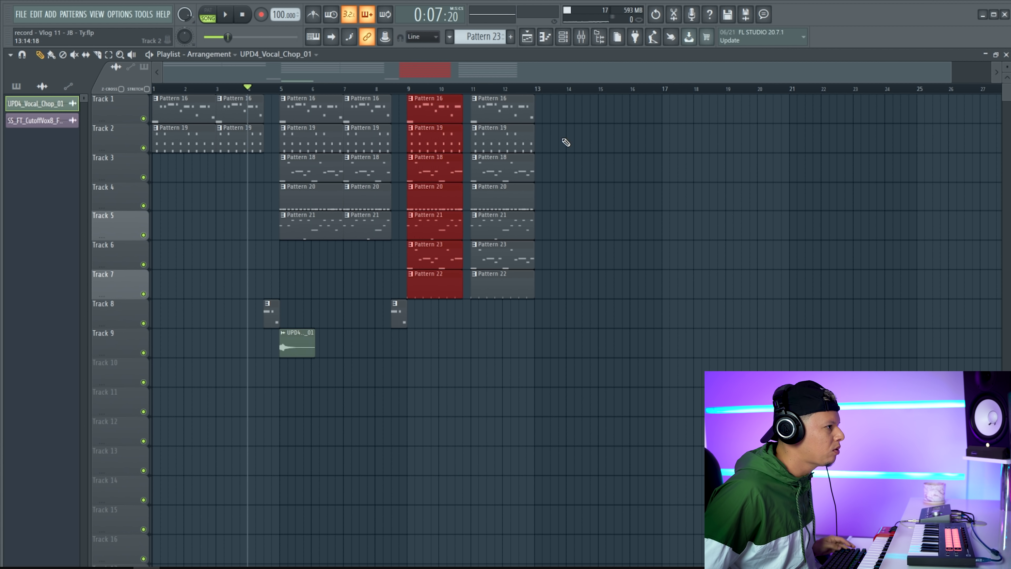
pyautogui.moveTo(564, 140); pyautogui.dragTo(501, 323)
pyautogui.click(440, 88)
pyautogui.press('space')
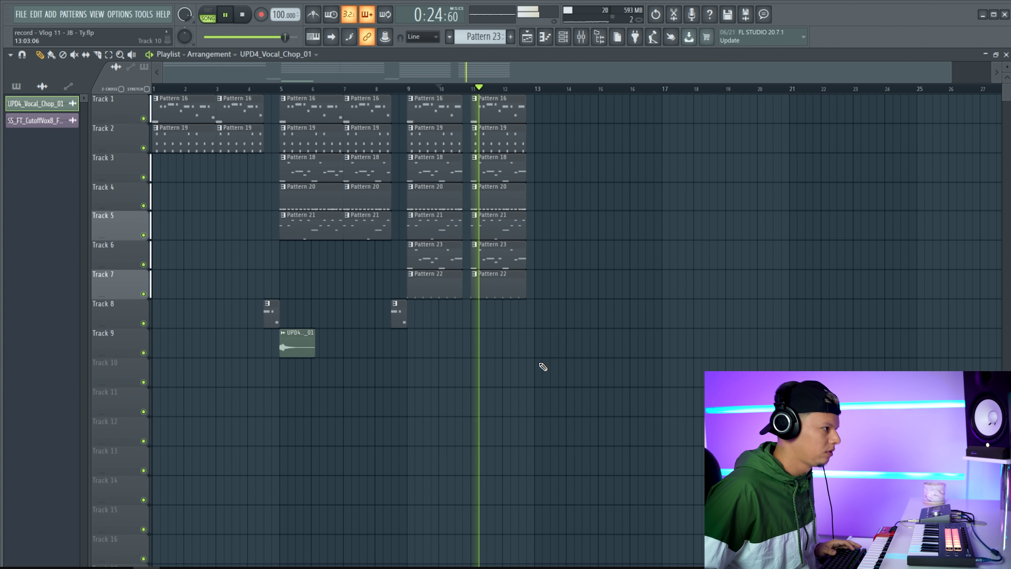
pyautogui.press('space')
# - Place SS_FT_CutoffVox8_FXHits on Track 9 at the last beat of bar 10 and trim it to two steps long
pyautogui.moveTo(31, 126); pyautogui.dragTo(466, 343)
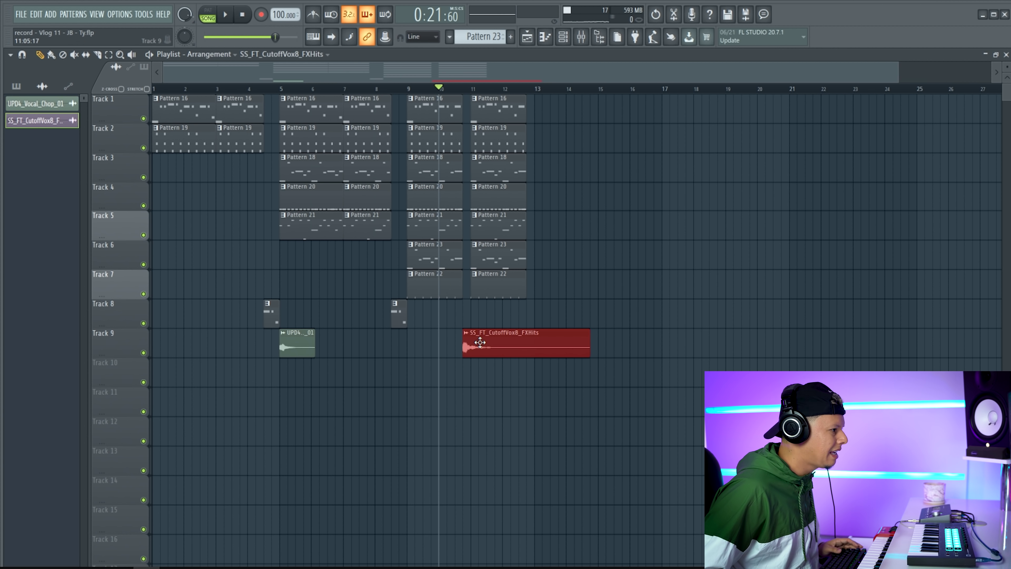
pyautogui.doubleClick(466, 343)
pyautogui.press('Escape')
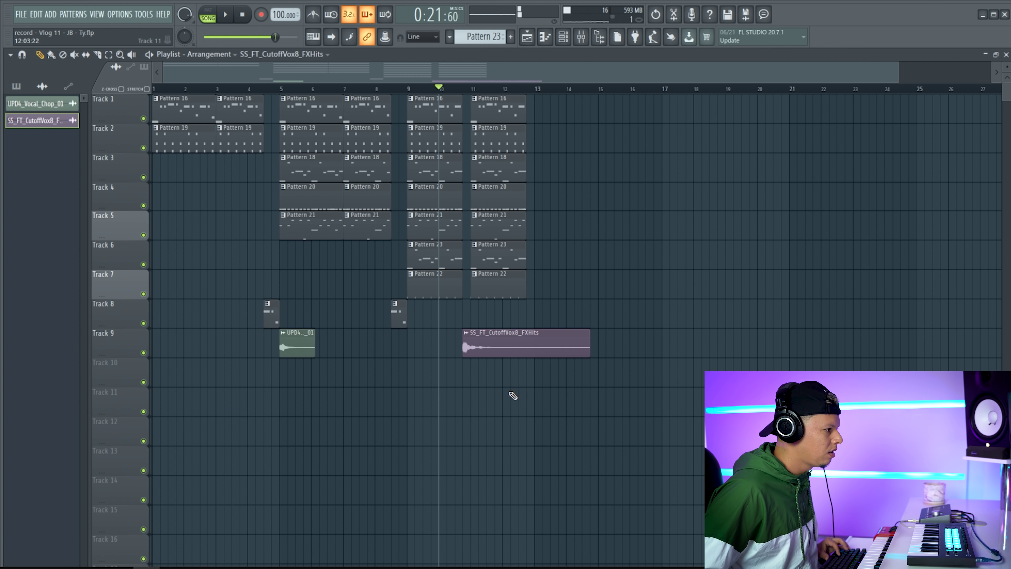
pyautogui.moveTo(524, 404); pyautogui.dragTo(414, 55)
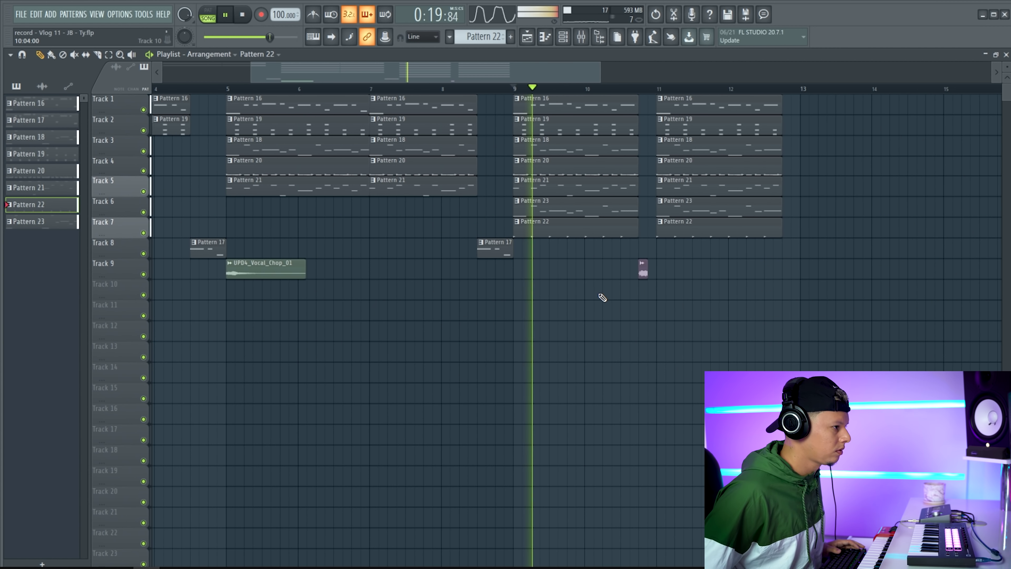
# - Copy the trimmed CutoffVox8 clip to the last beat of bar 12 on Track 9 and listen to the section
pyautogui.click(641, 273)
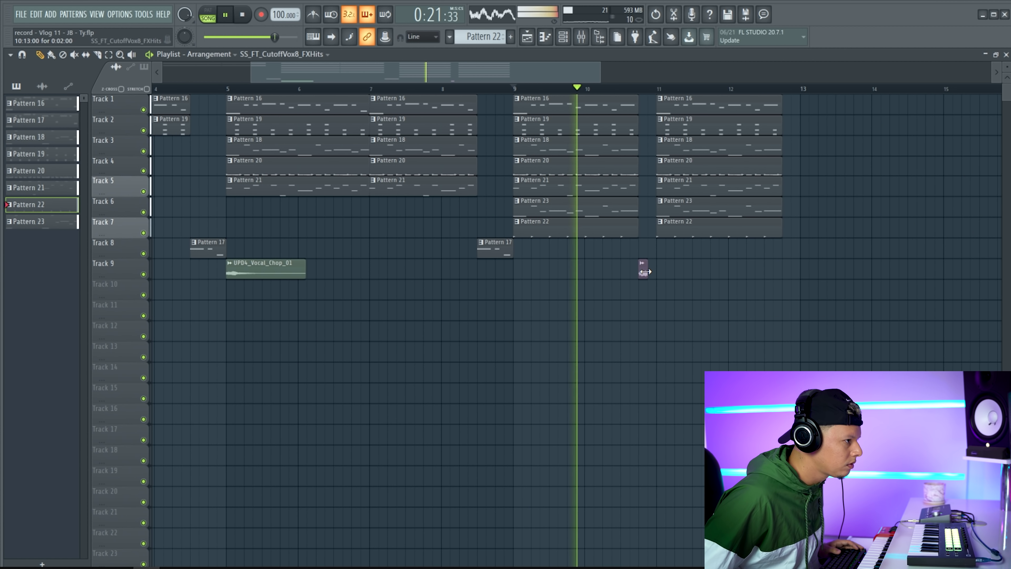
pyautogui.click(786, 266)
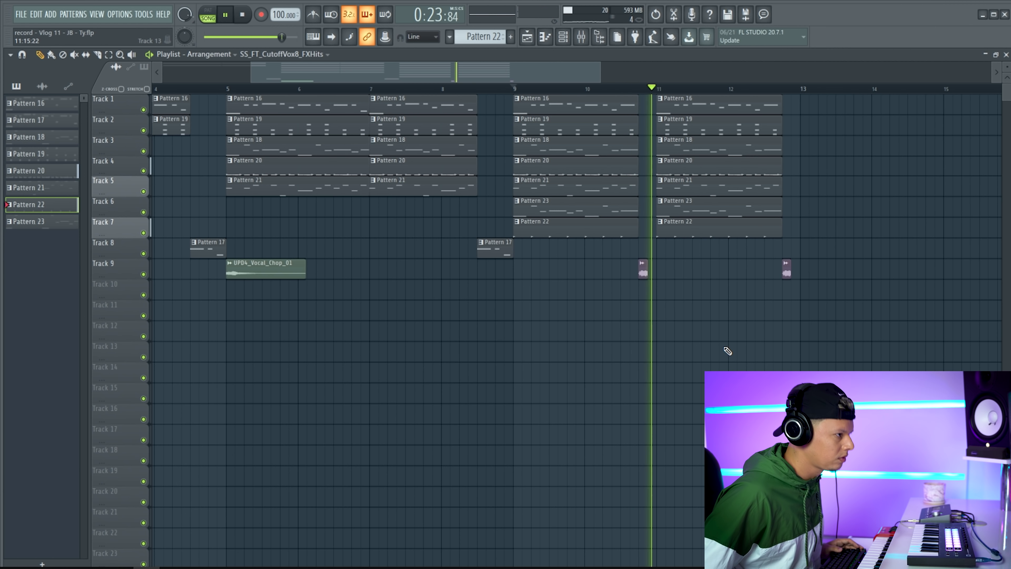
pyautogui.scroll(-4, 606, 92)
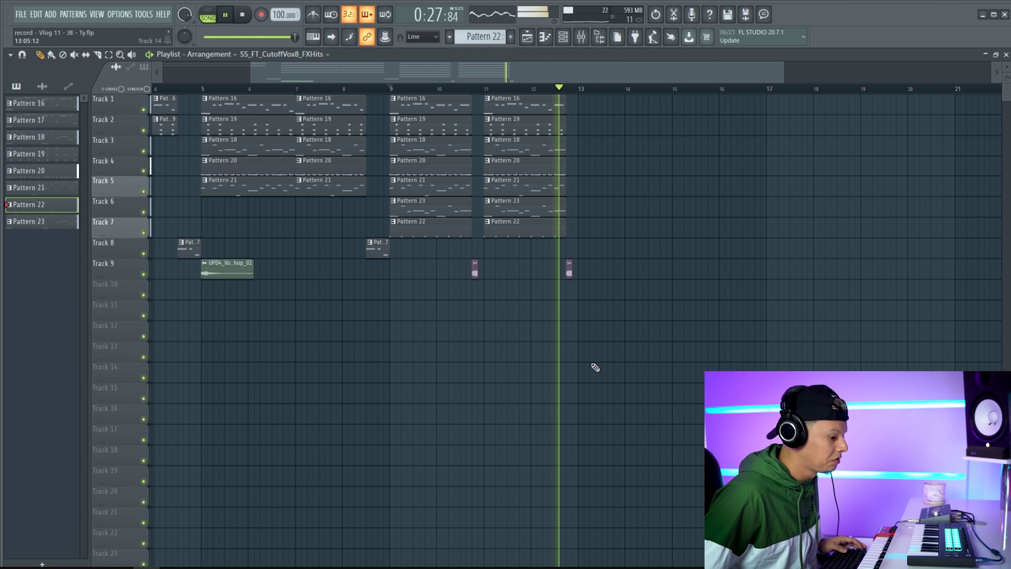
pyautogui.press('space')
# - Copy the bar 9 clips on Tracks 1–7 to bar 13, extended to two full bars, and duplicate that block at bar 15
pyautogui.moveTo(783, 67); pyautogui.dragTo(745, 67)
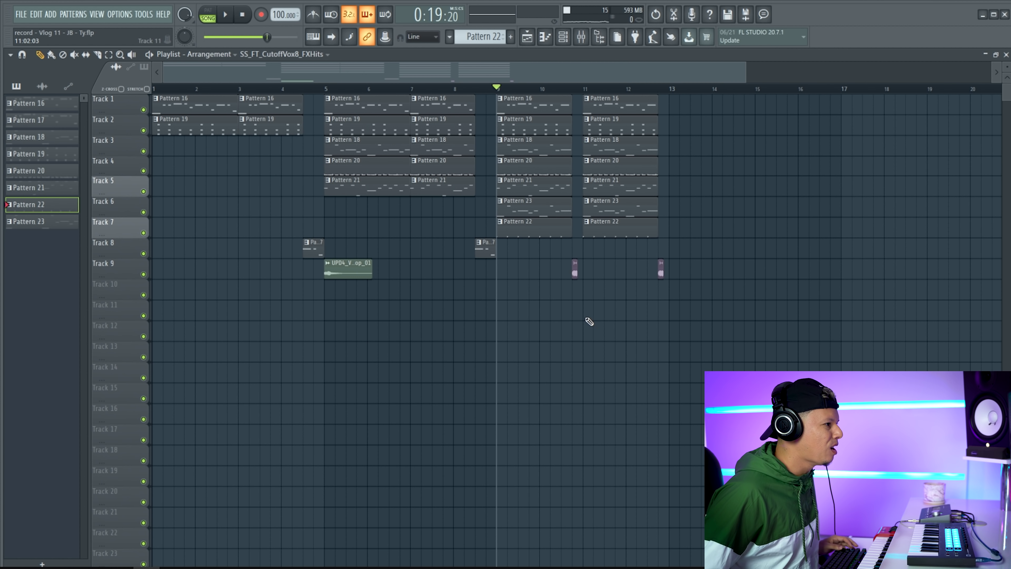
pyautogui.moveTo(535, 103); pyautogui.dragTo(525, 258)
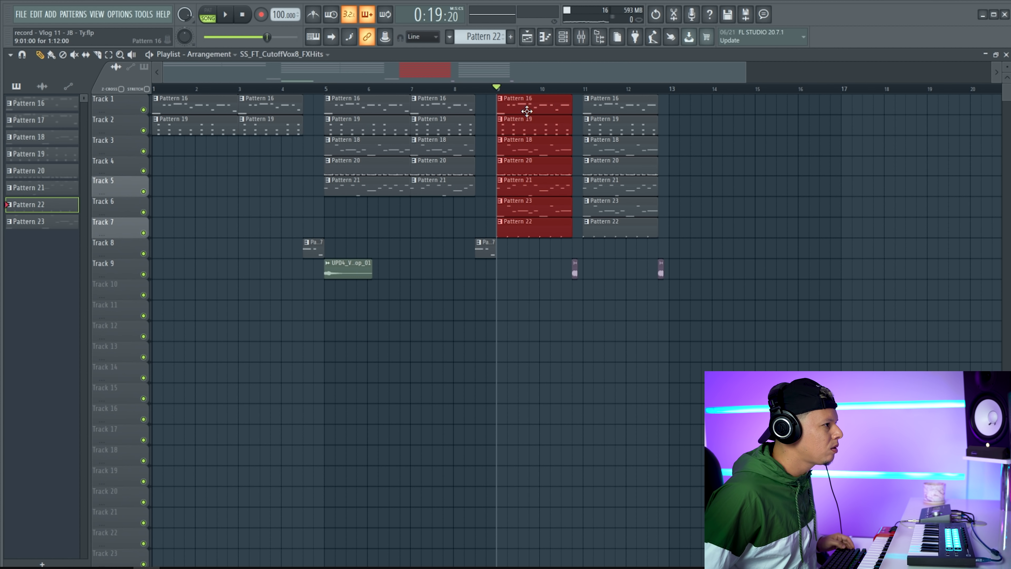
pyautogui.moveTo(527, 111); pyautogui.dragTo(703, 106)
pyautogui.click(769, 291)
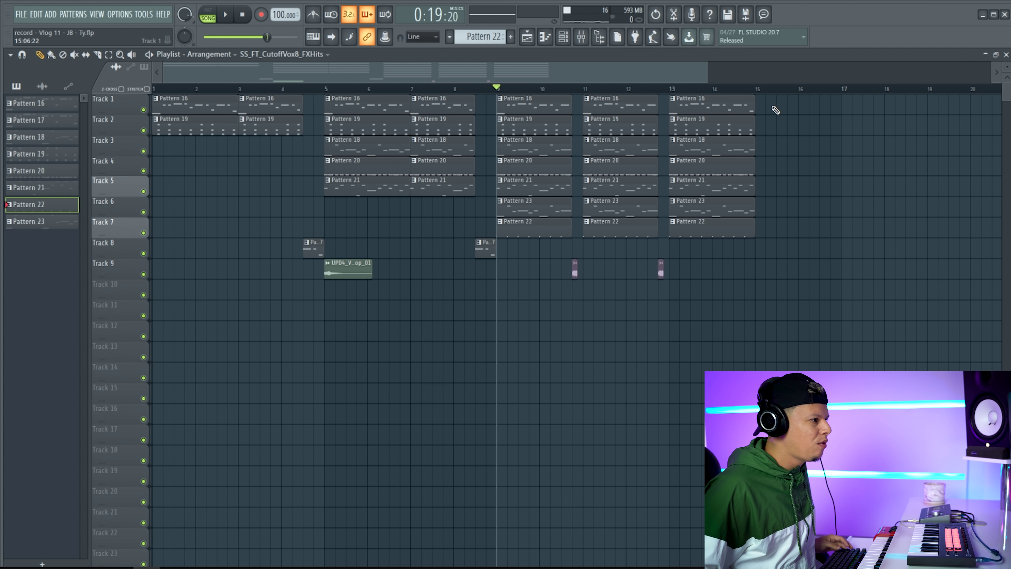
pyautogui.moveTo(776, 110); pyautogui.dragTo(685, 255)
pyautogui.hotkey('ctrl', 'b')
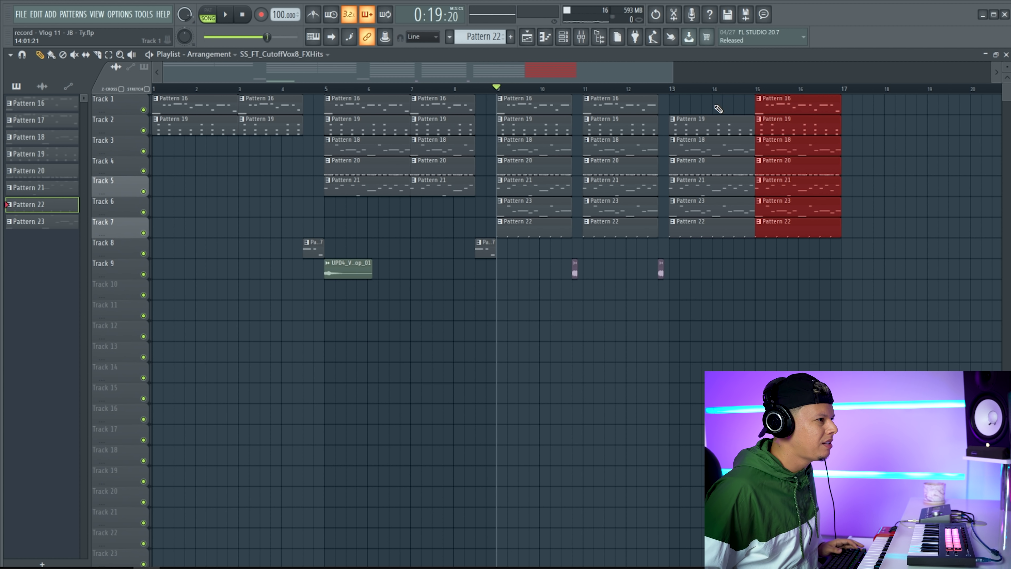
# - Remove Pattern 16 from bar 15 on Track 1, place Pattern 17 on Track 8 at bars 13 and 15, and play from bar 13
pyautogui.click(305, 253)
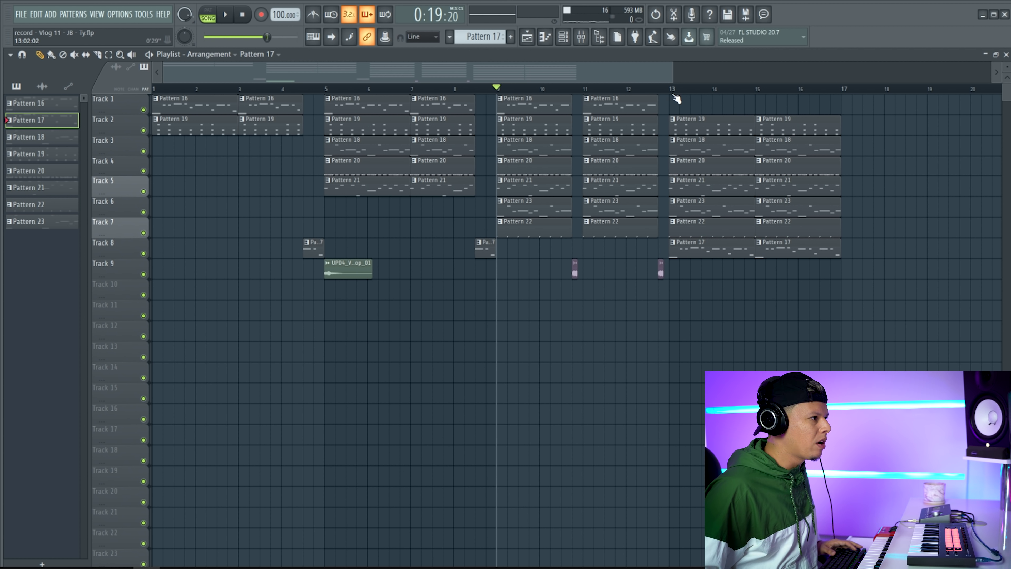
pyautogui.moveTo(844, 245); pyautogui.dragTo(722, 267)
pyautogui.press('space')
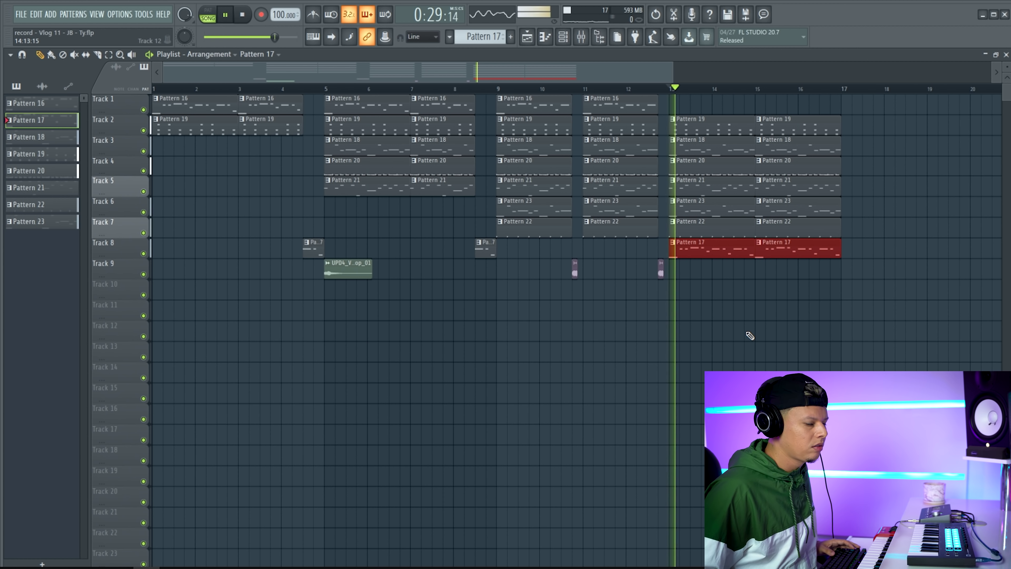
pyautogui.press('space')
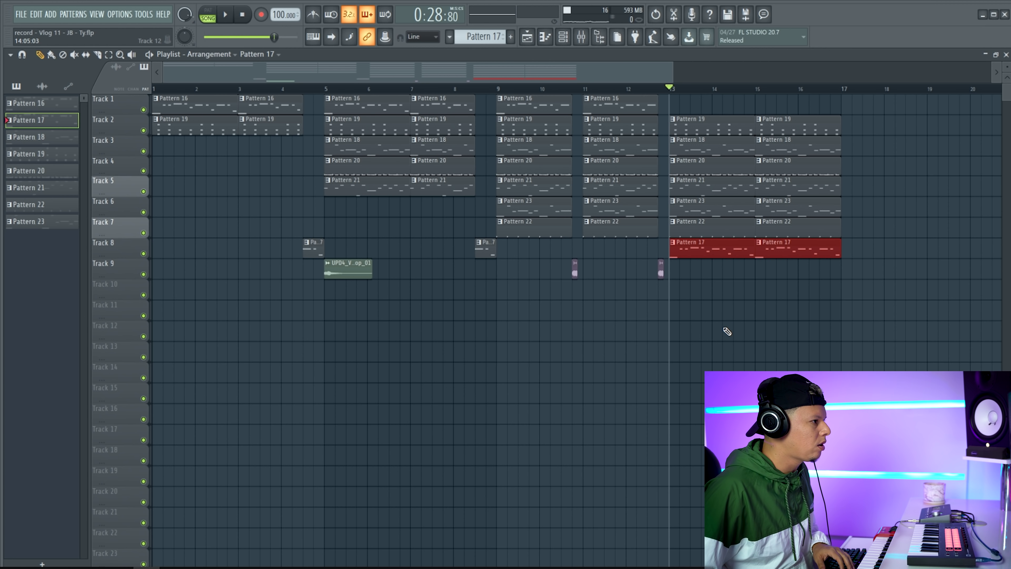
# - Automate the Master's OneKnob Filter on Track 11, dropping at bar 13 and curving back up by bar 17, and listen to the transition
pyautogui.moveTo(252, 232); pyautogui.dragTo(246, 287)
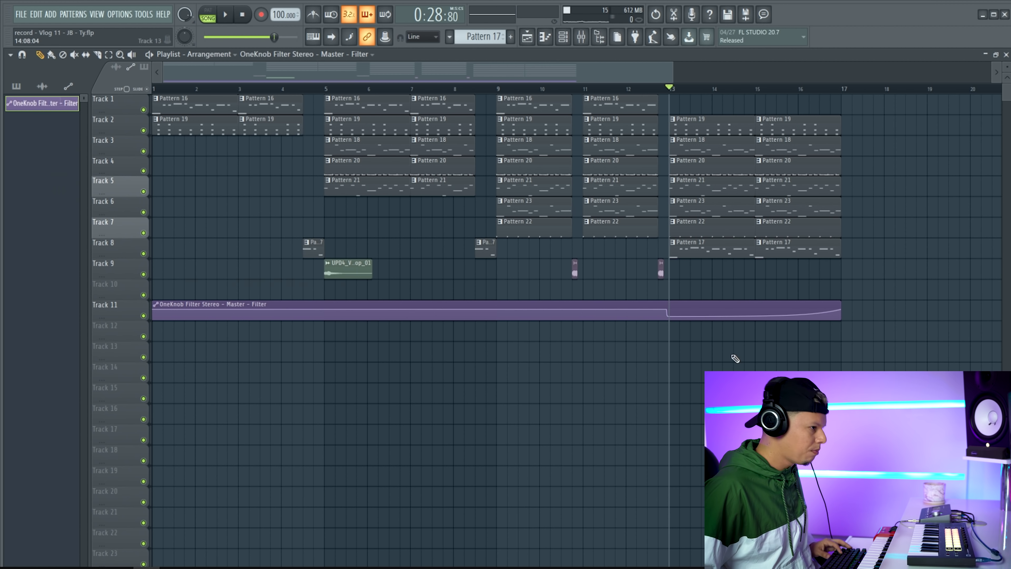
pyautogui.scroll(4, 662, 252)
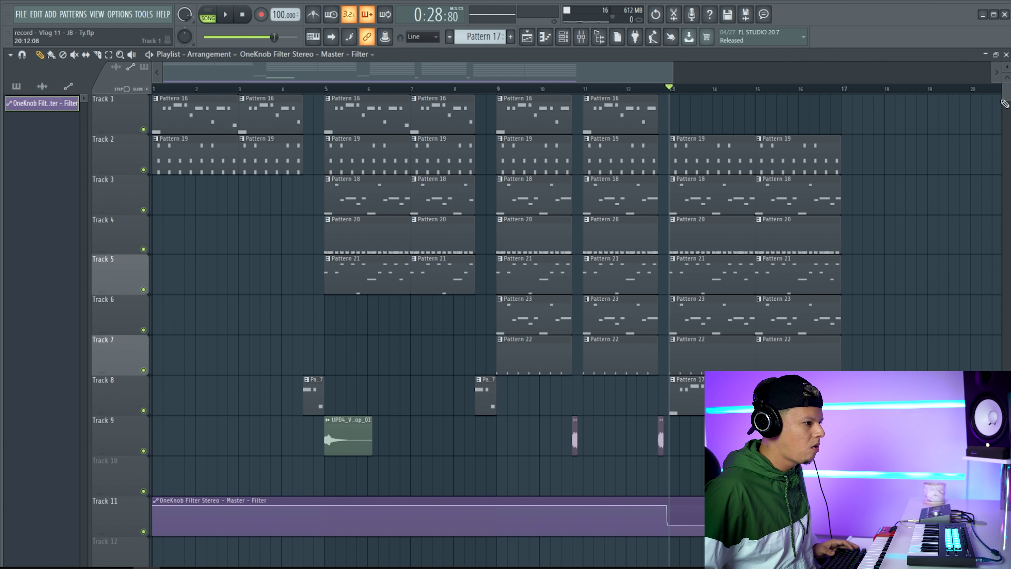
pyautogui.scroll(-5, 662, 253)
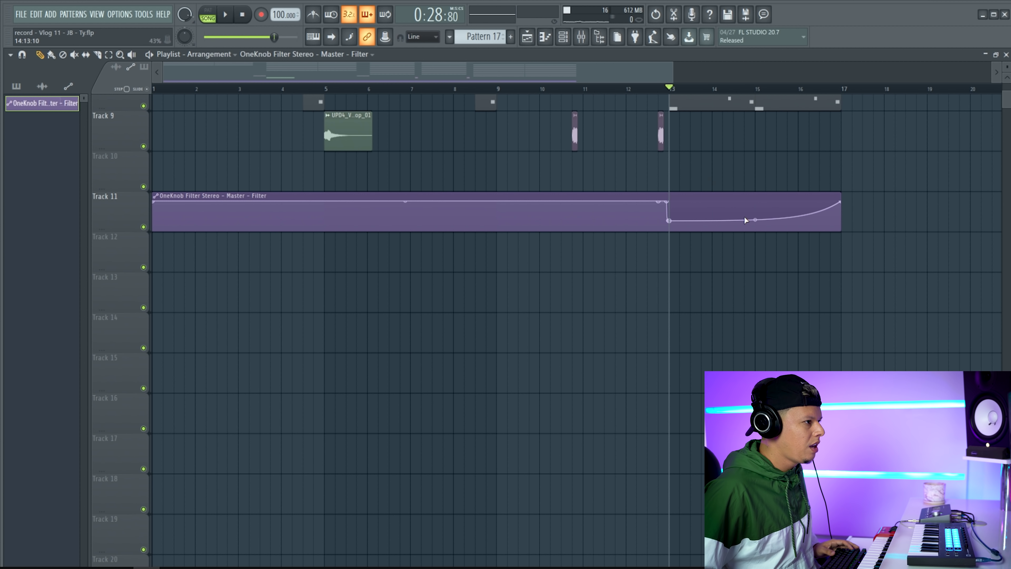
pyautogui.press('space')
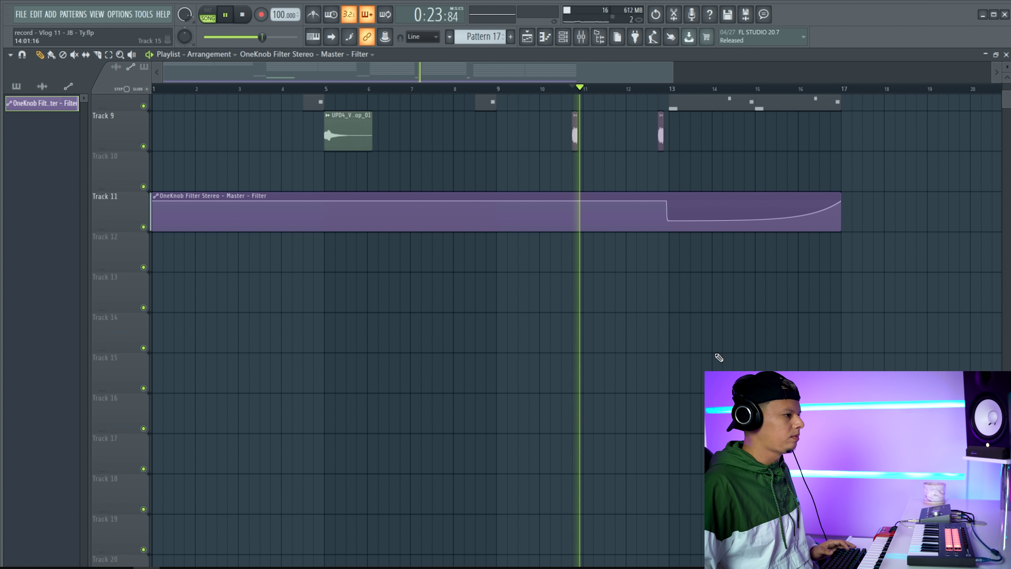
pyautogui.scroll(5, 819, 323)
pyautogui.scroll(-2, 874, 328)
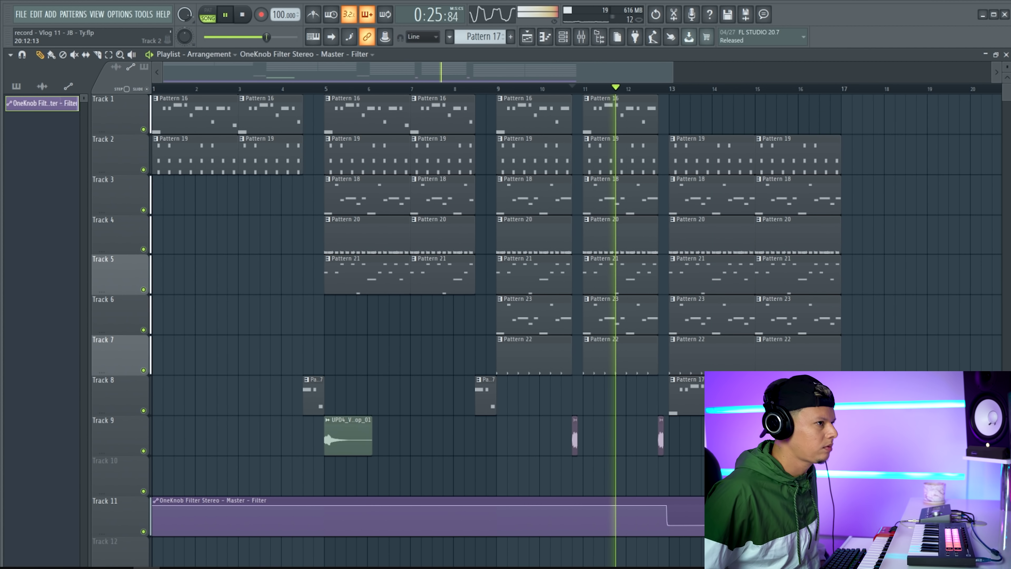
pyautogui.scroll(-2, 945, 342)
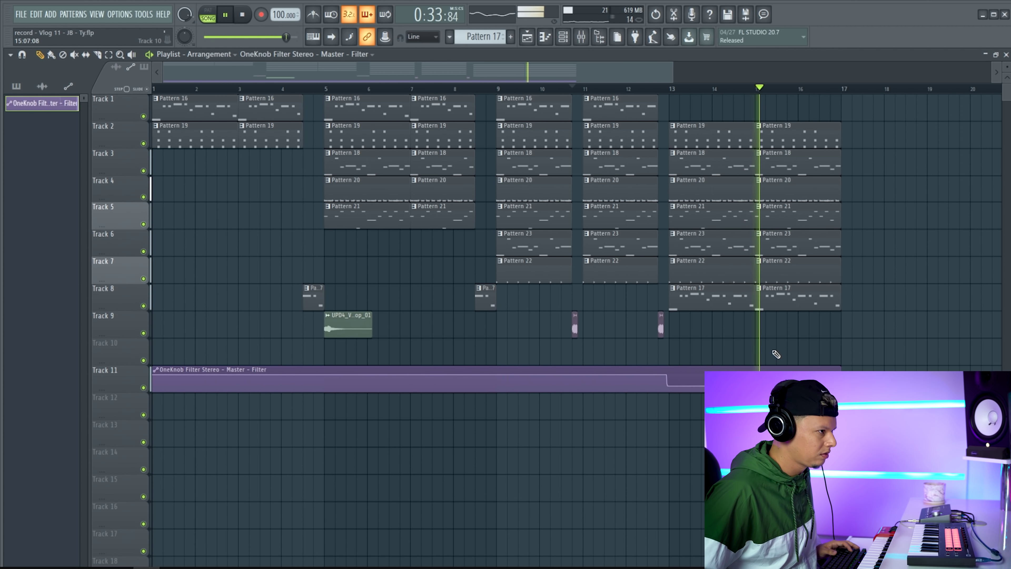
pyautogui.moveTo(673, 79); pyautogui.dragTo(628, 91)
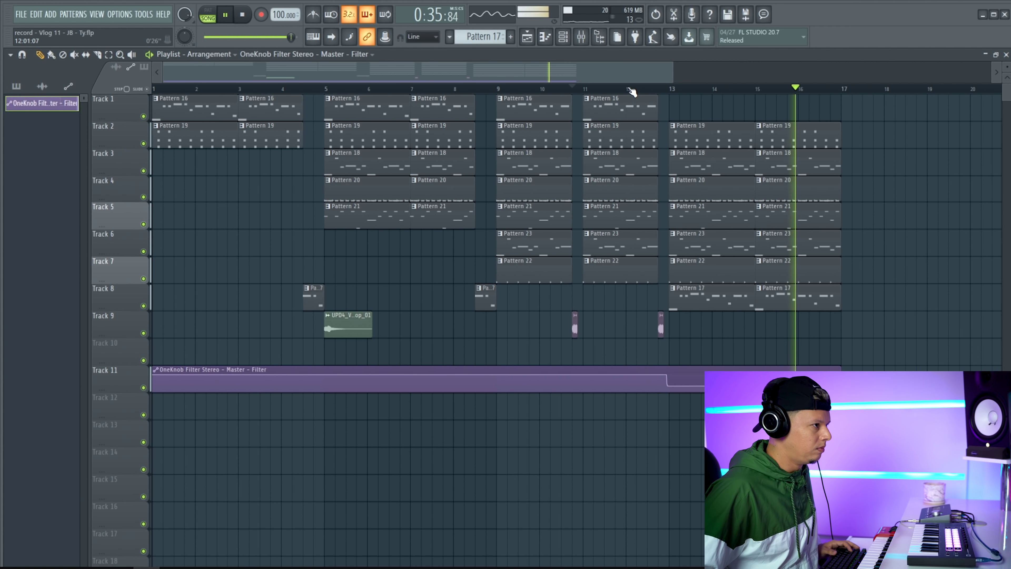
pyautogui.press('space')
# - Shorten the bar 15 clips on Tracks 2–7 by one beat and copy the bar 13–16 block of those tracks to bar 17
pyautogui.scroll(-3, 604, 91)
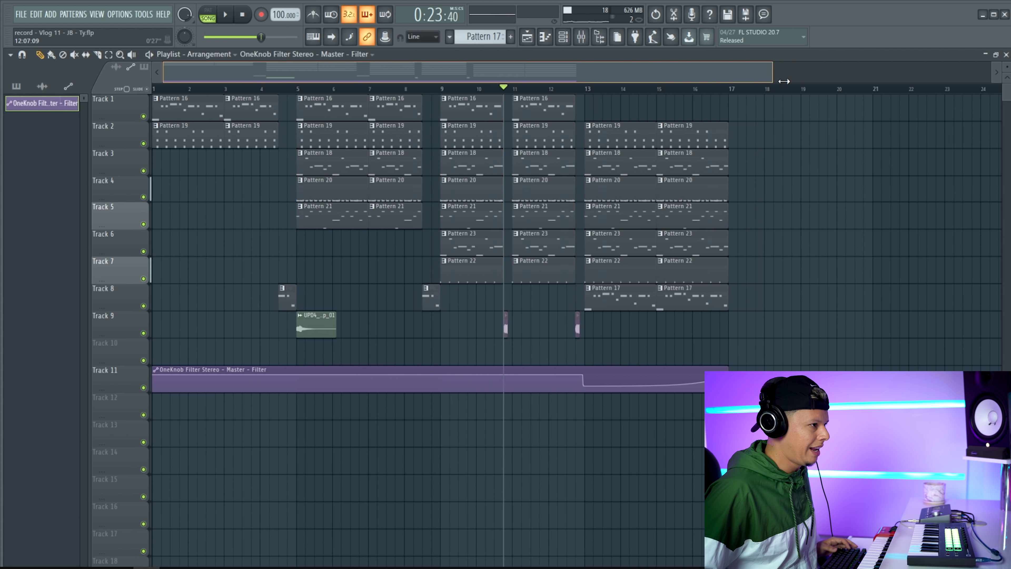
pyautogui.moveTo(711, 136); pyautogui.dragTo(696, 304)
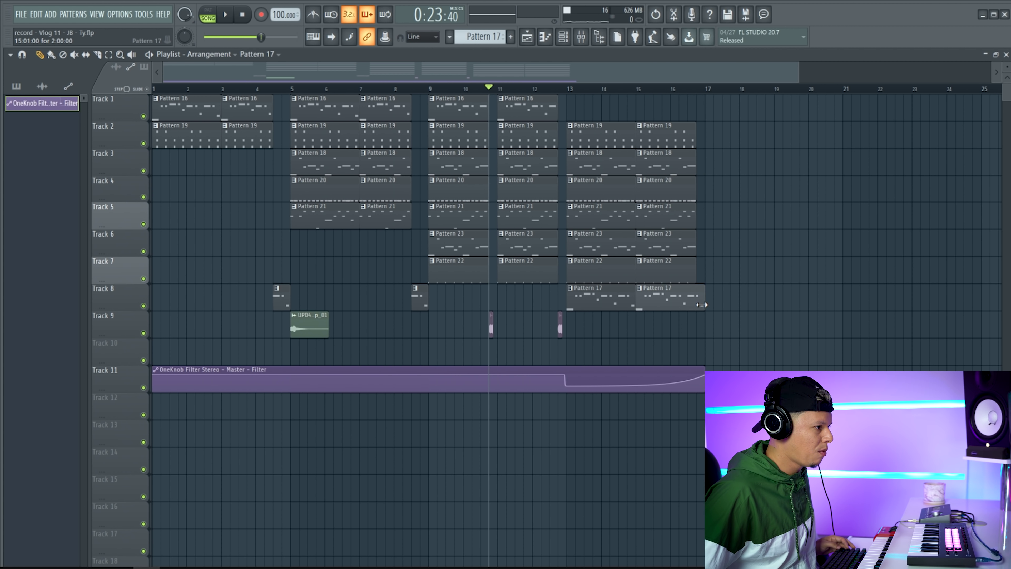
pyautogui.moveTo(601, 138); pyautogui.dragTo(741, 139)
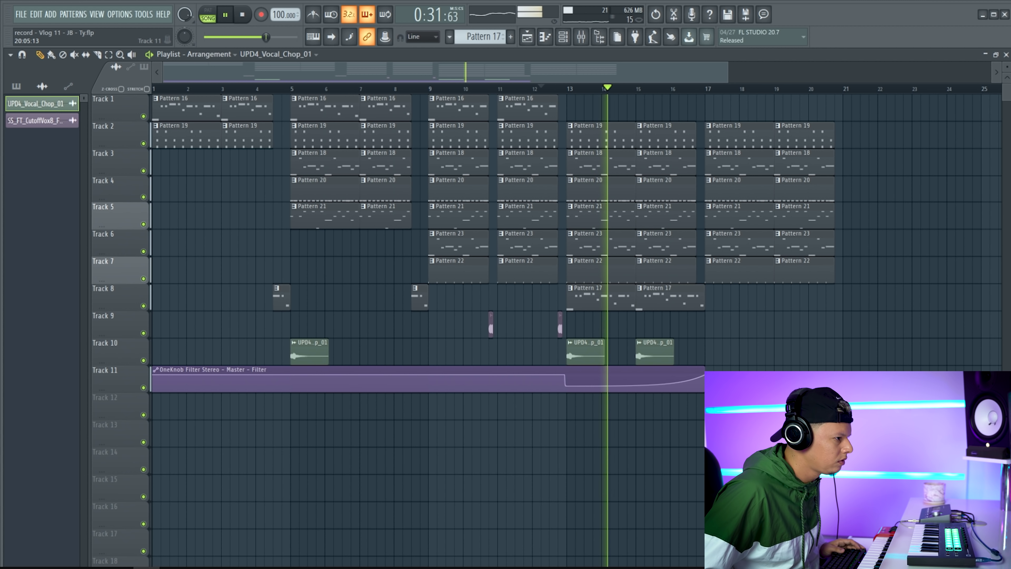
# - Place UPD4_Vocal_Chop_01 on Track 10 at bar 17 and listen to the section
pyautogui.click(715, 352)
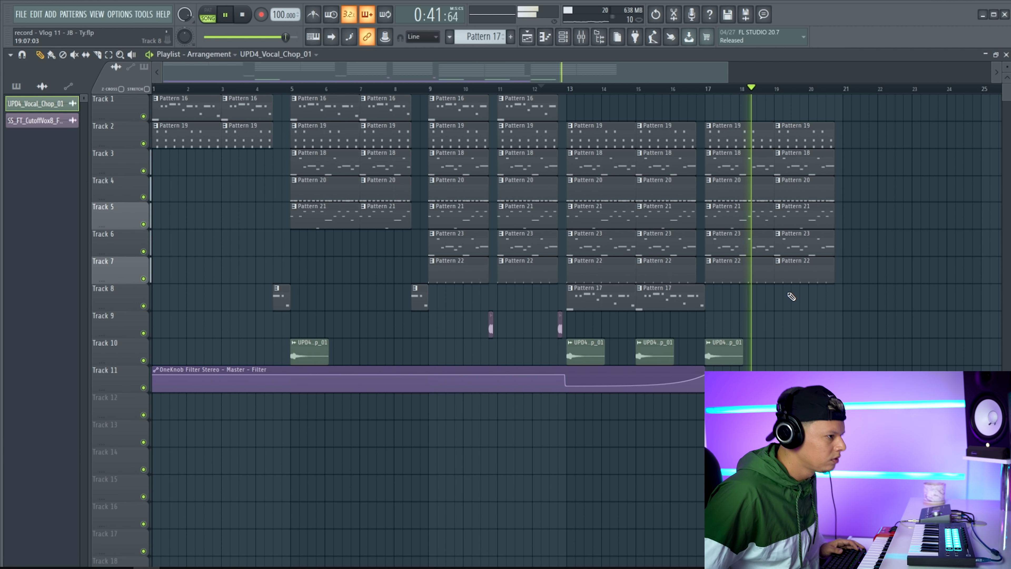
pyautogui.press('space')
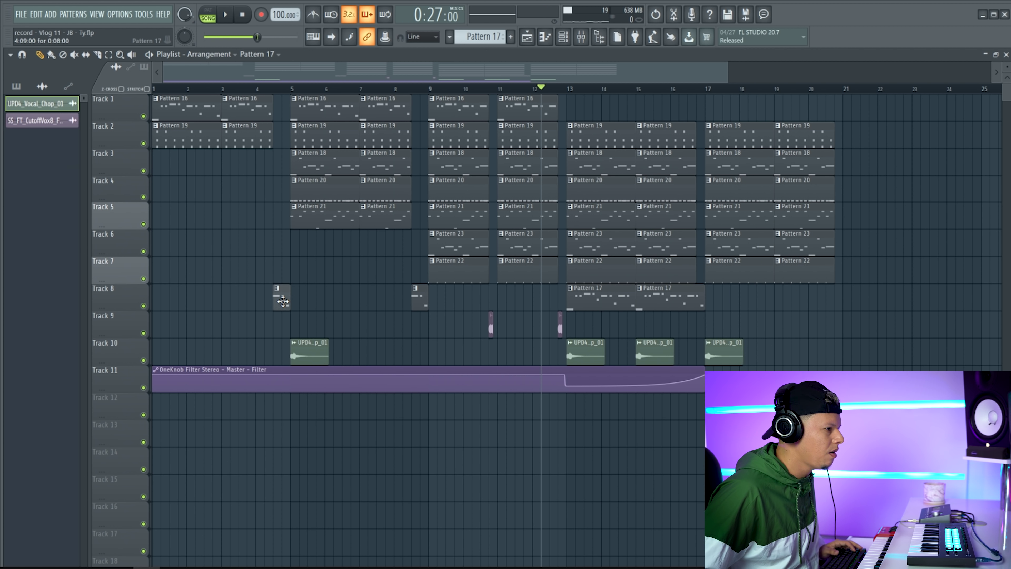
# - Place a short Pattern 17 clip on Track 8 at the last beat of bar 18 and shorten the bar 17 clips on Tracks 2–7 by one beat
pyautogui.click(283, 302)
pyautogui.click(763, 296)
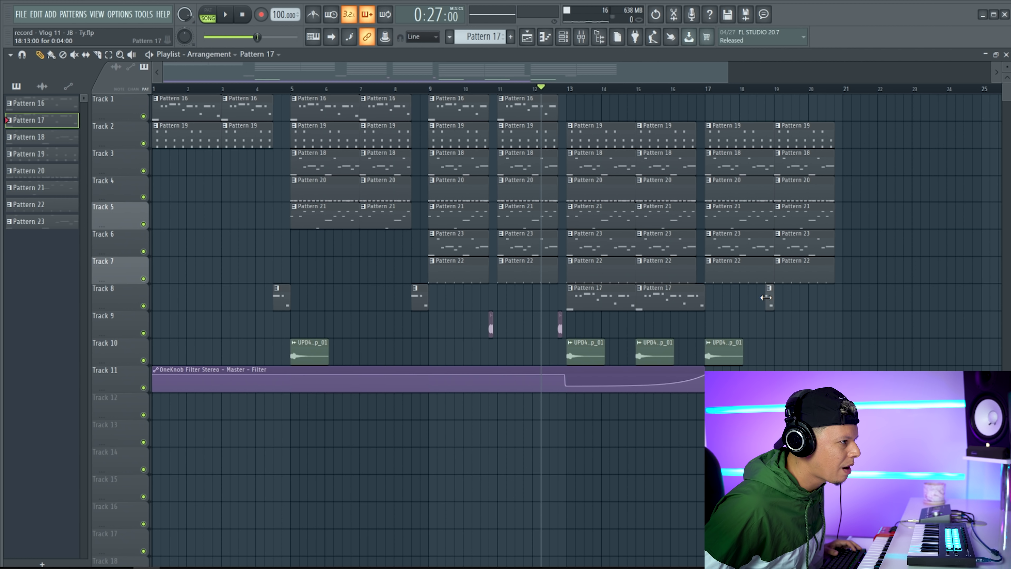
pyautogui.moveTo(771, 96); pyautogui.dragTo(772, 251)
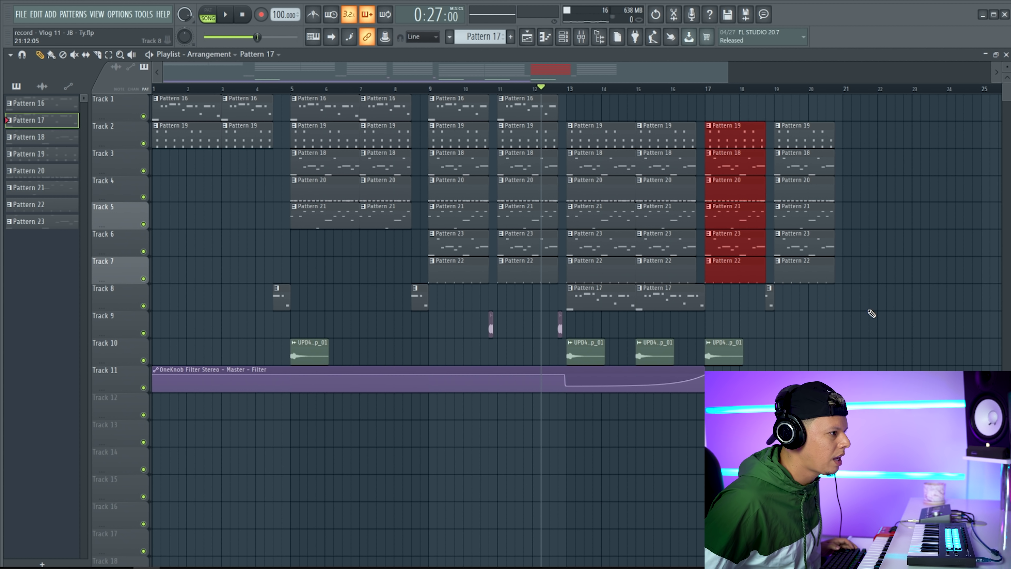
pyautogui.click(779, 105)
# - Extend the bar 18 Pattern 17 clip to two beats and copy it to the last two beats of bar 20 while playing the section
pyautogui.click(688, 89)
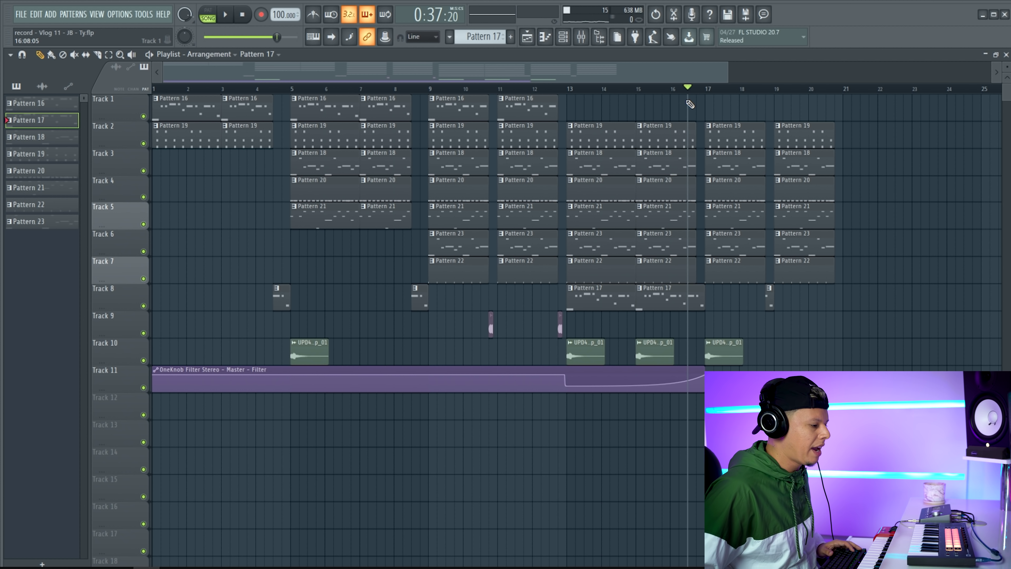
pyautogui.press('space')
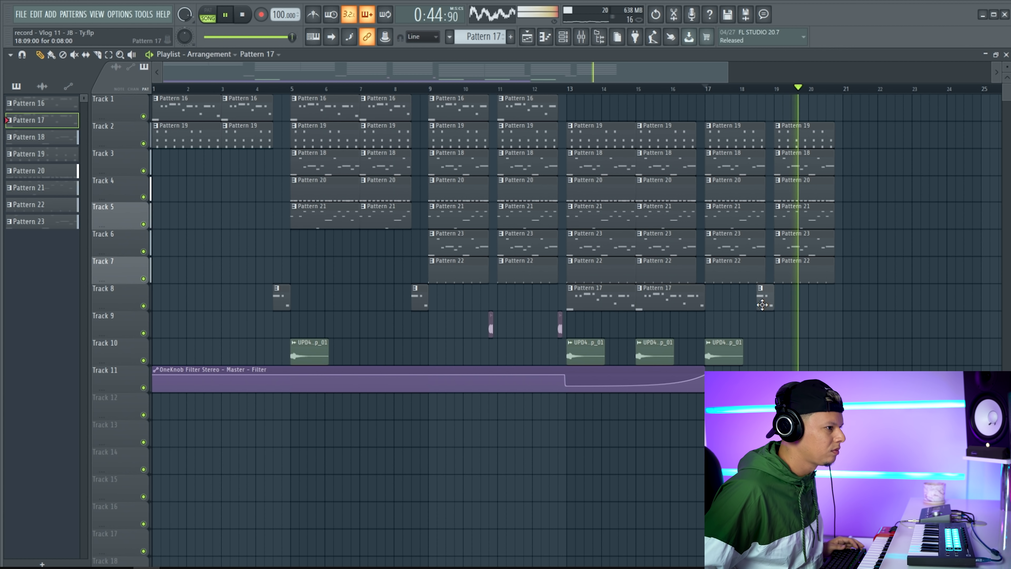
pyautogui.click(831, 298)
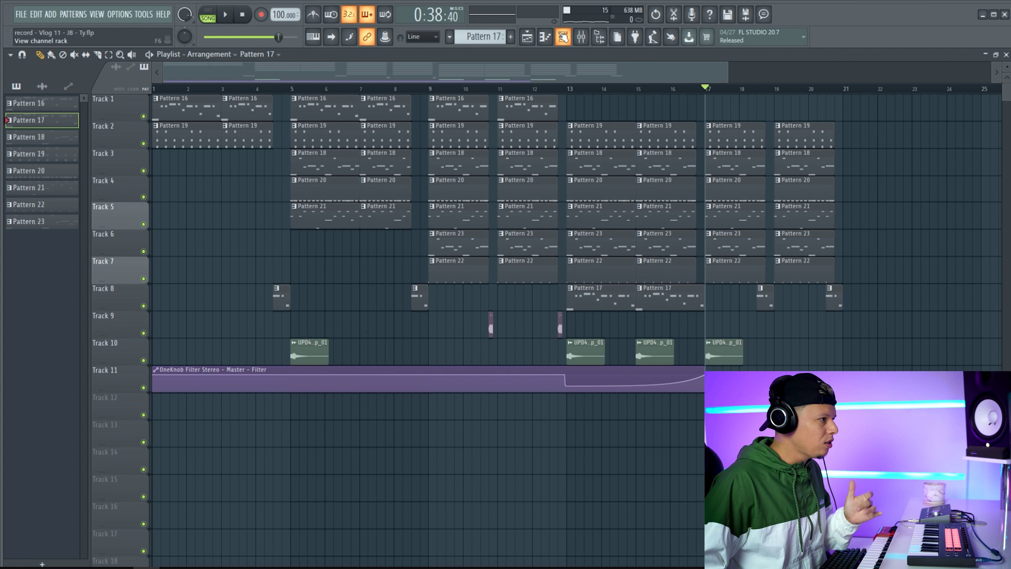
# - Examine Pattern 17's Flauta notes in the channel rack and return to the playlist
pyautogui.click(564, 39)
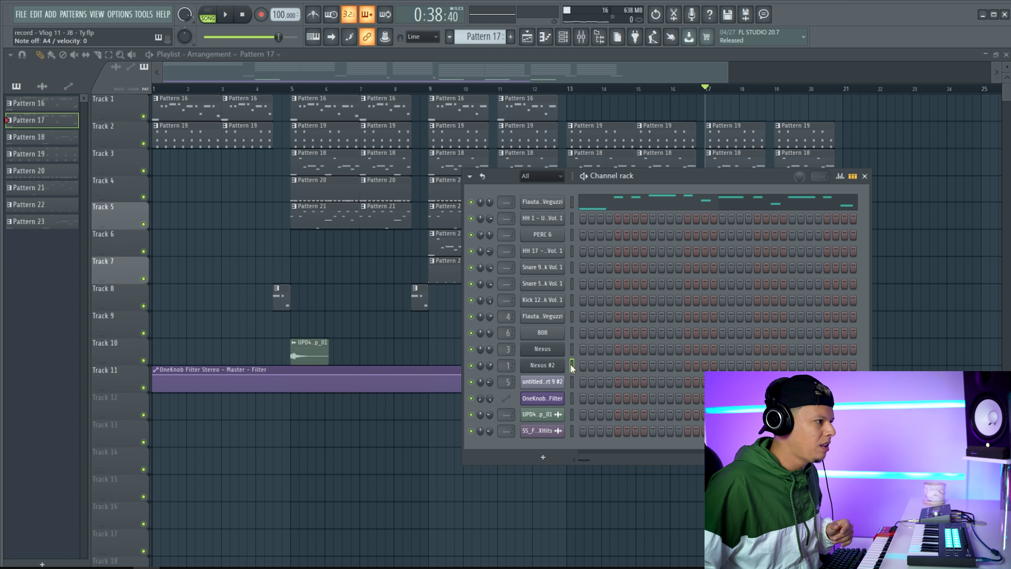
pyautogui.click(574, 201)
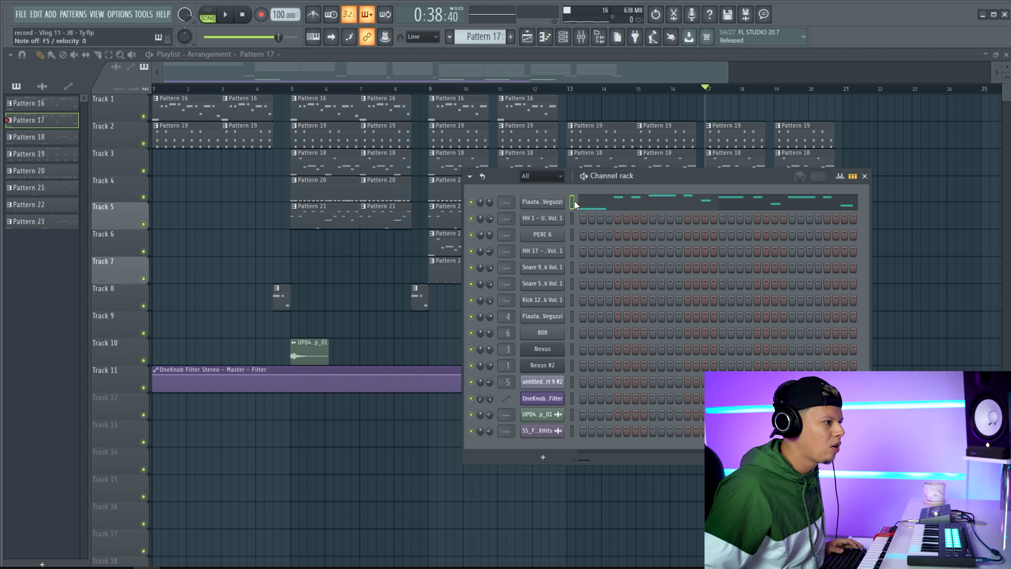
pyautogui.click(896, 334)
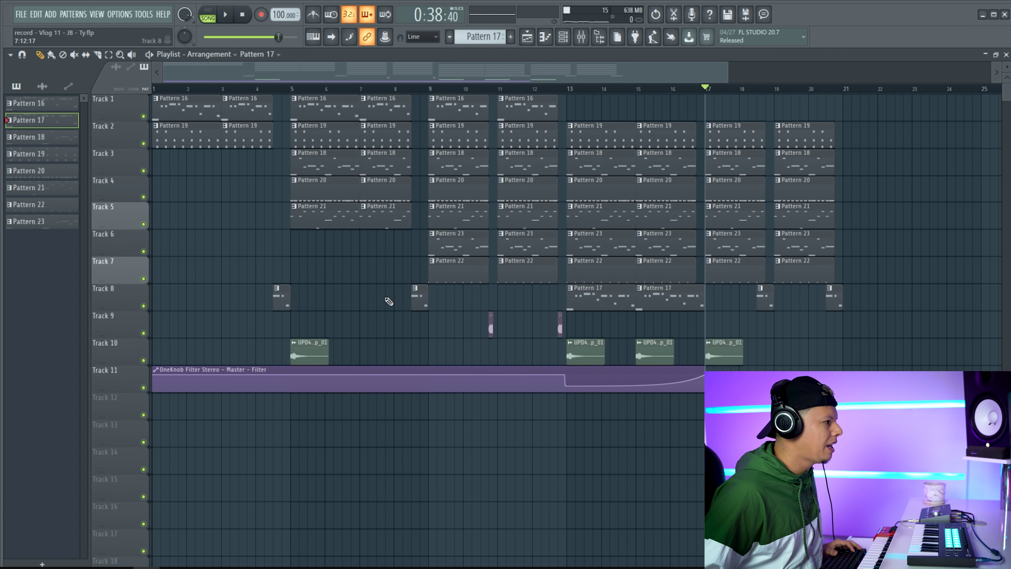
# - Solo Tracks 4, 5 and 7 and listen to their clips over a time selection covering bars 9–10
pyautogui.hotkey('ctrl', 'alt', 'm')
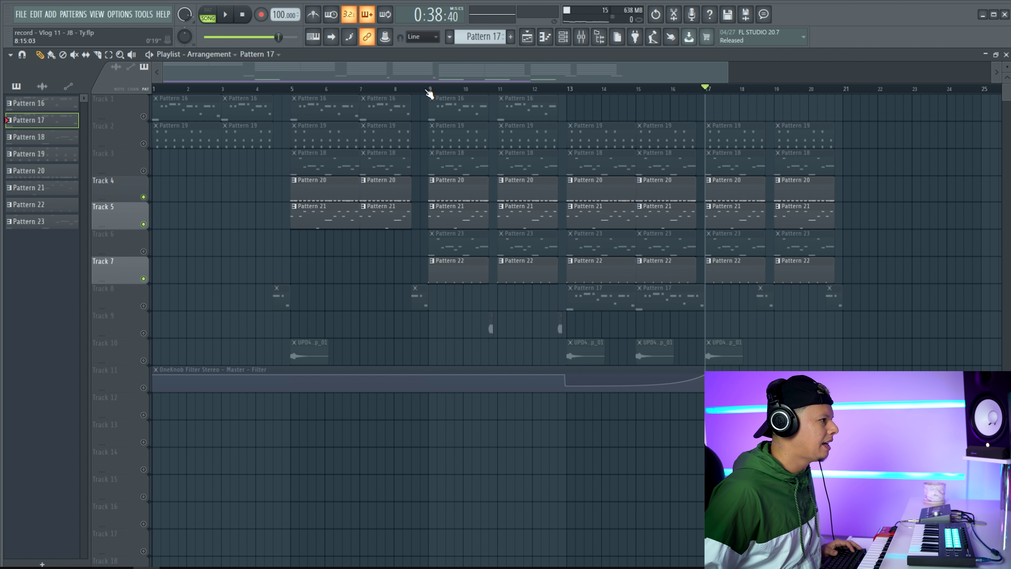
pyautogui.moveTo(432, 92); pyautogui.dragTo(484, 94)
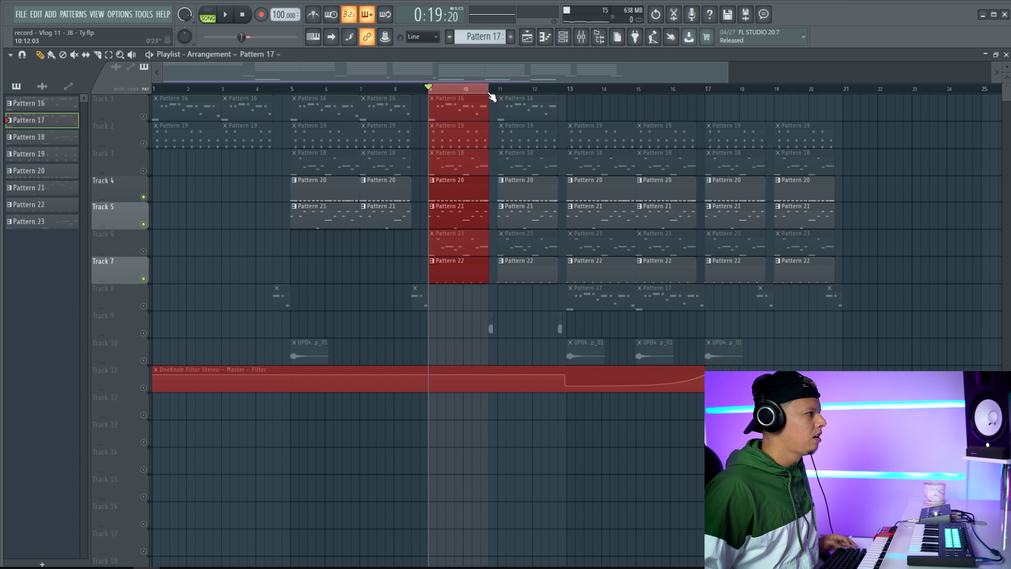
pyautogui.press('space')
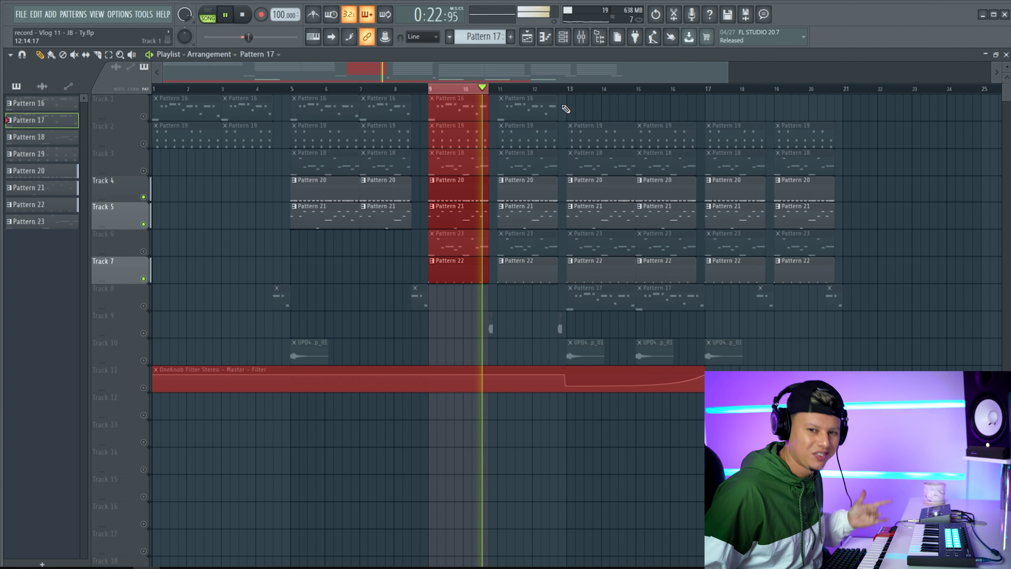
pyautogui.press('space')
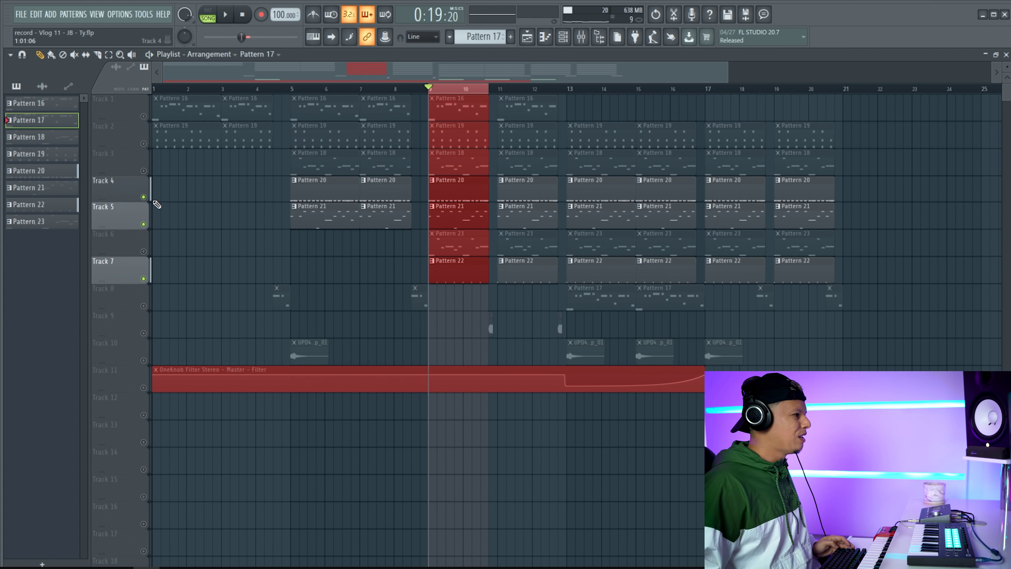
# - Unmute all tracks, clear the time selection and play the arrangement from the start
pyautogui.keyDown('ctrl'); pyautogui.click(143, 196); pyautogui.keyUp('ctrl')
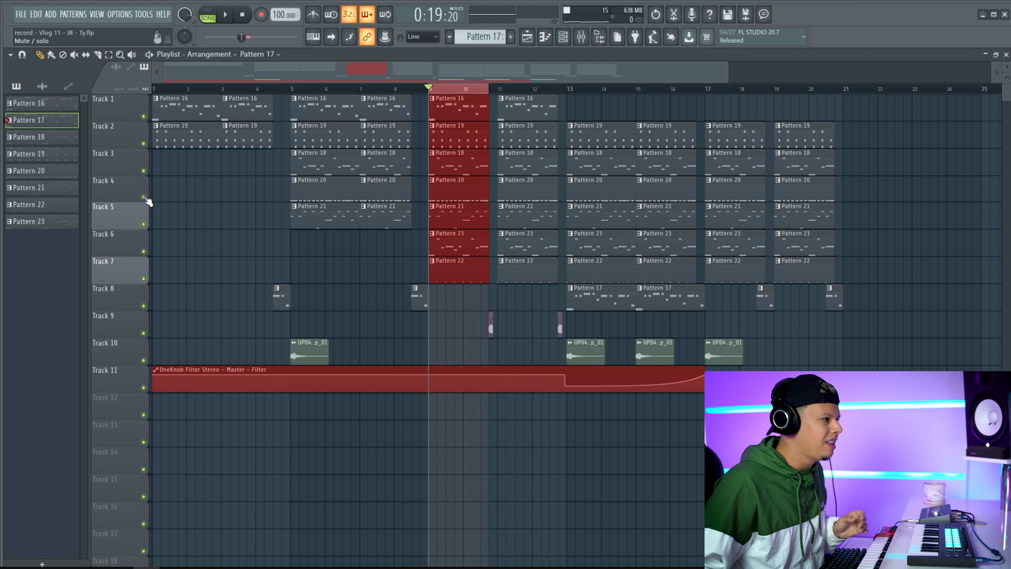
pyautogui.doubleClick(470, 90)
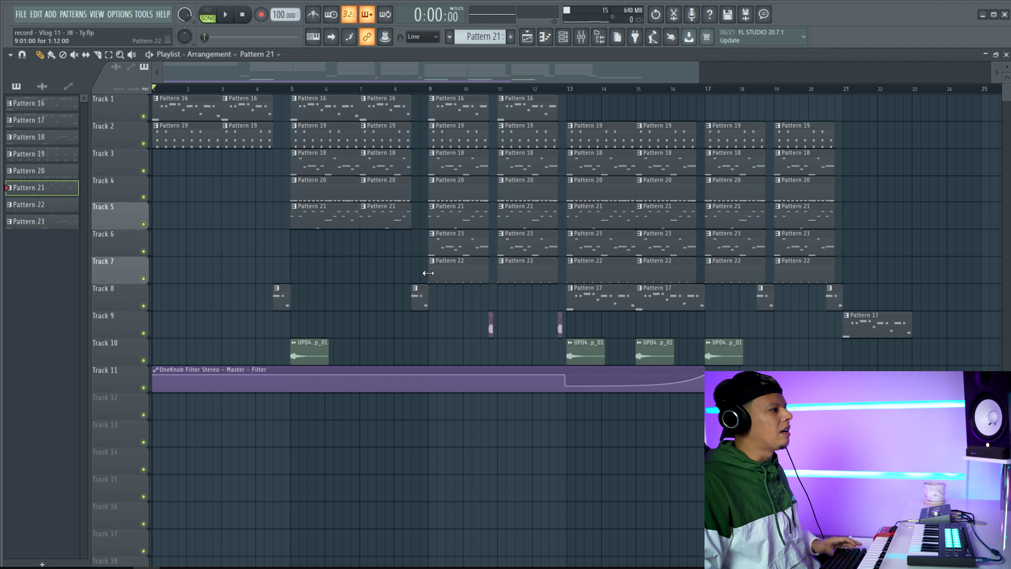
pyautogui.press('space')
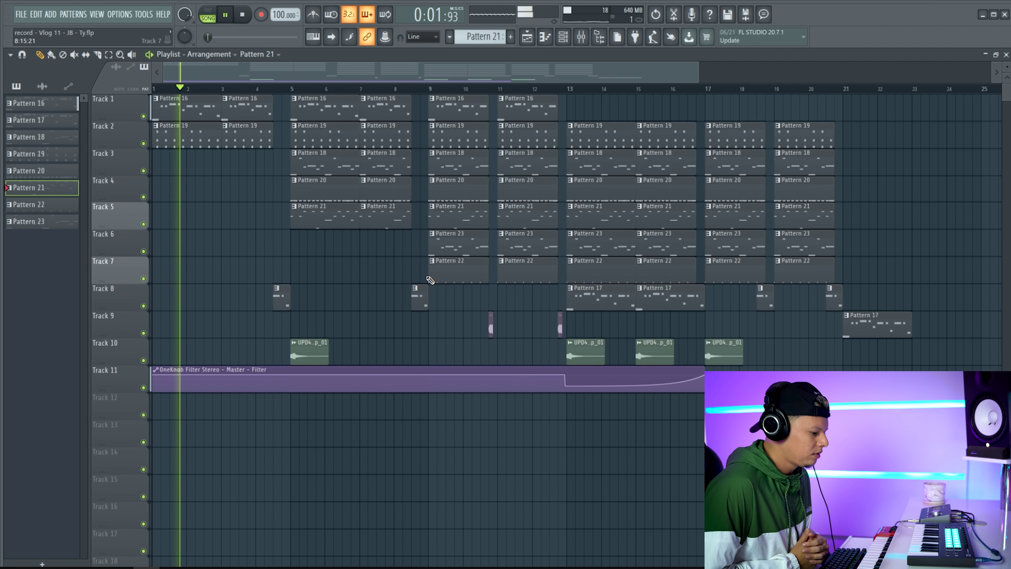